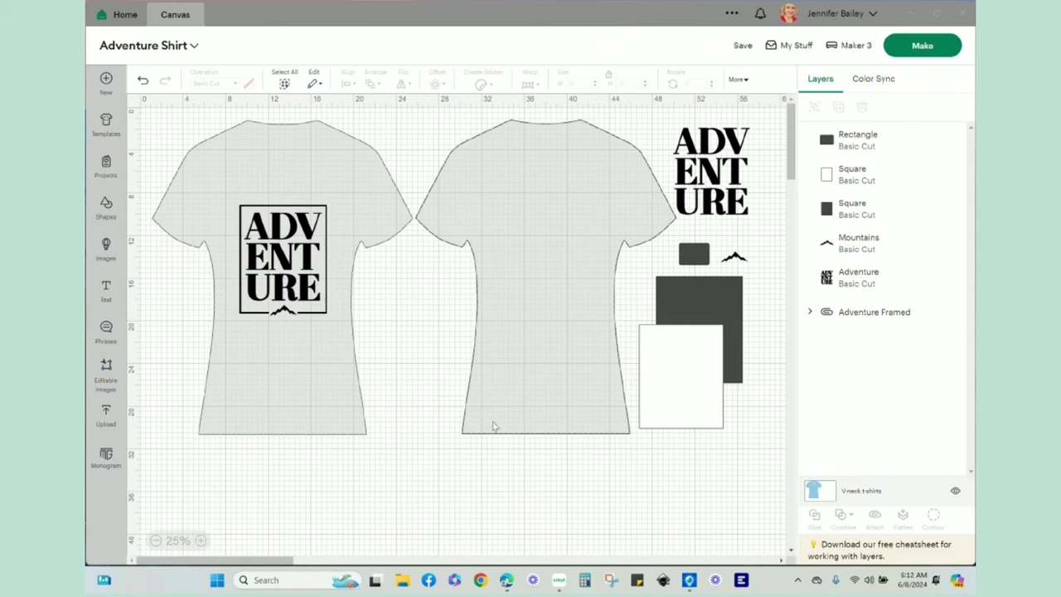
Toggle the t-shirt mockups off and back on and review shirt types and sizes, keeping Large.
left_click(957, 493)
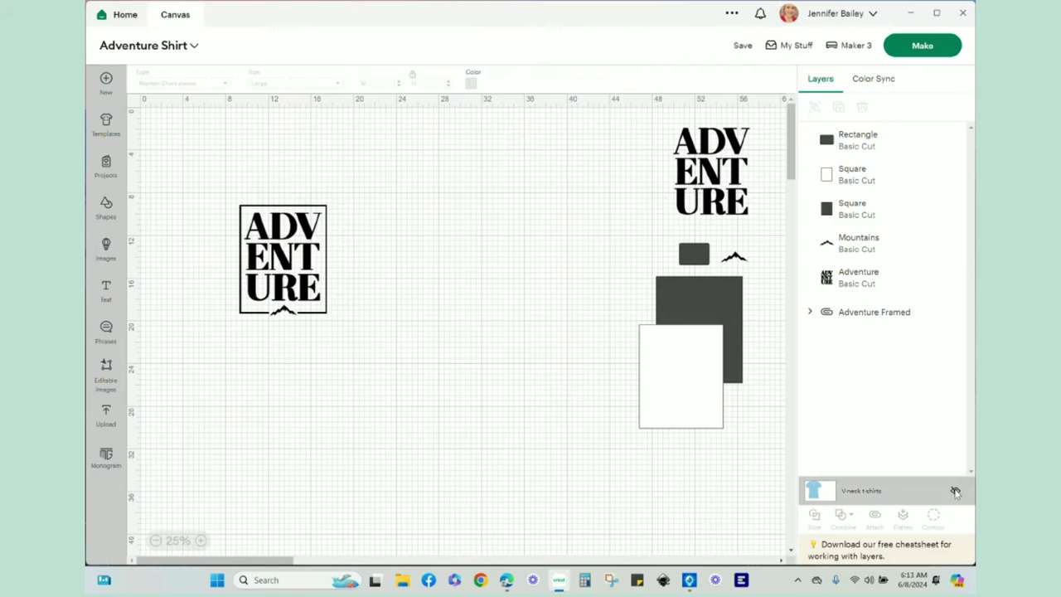
left_click(956, 493)
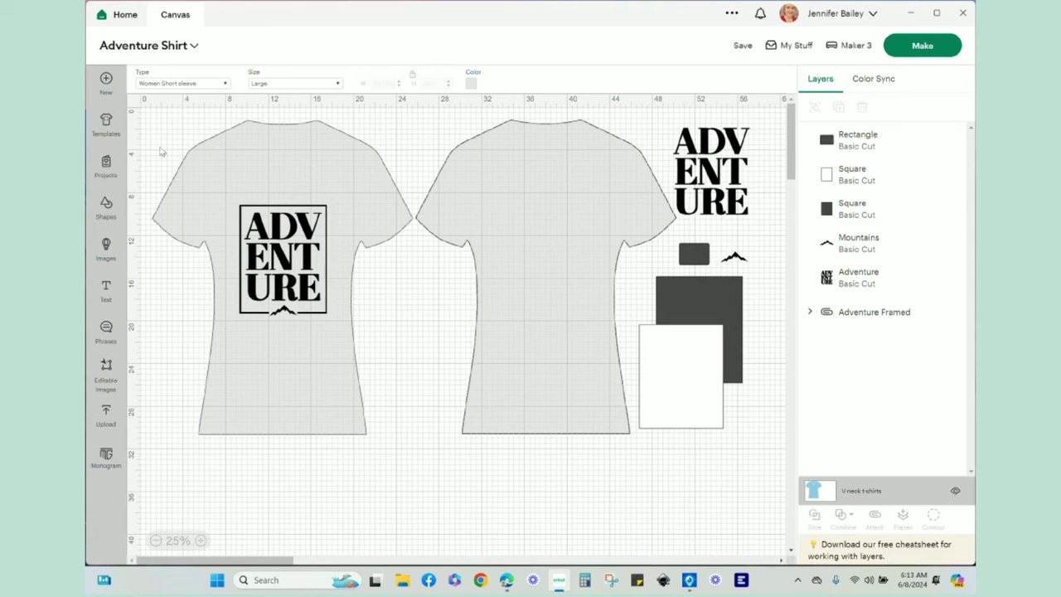
left_click(203, 86)
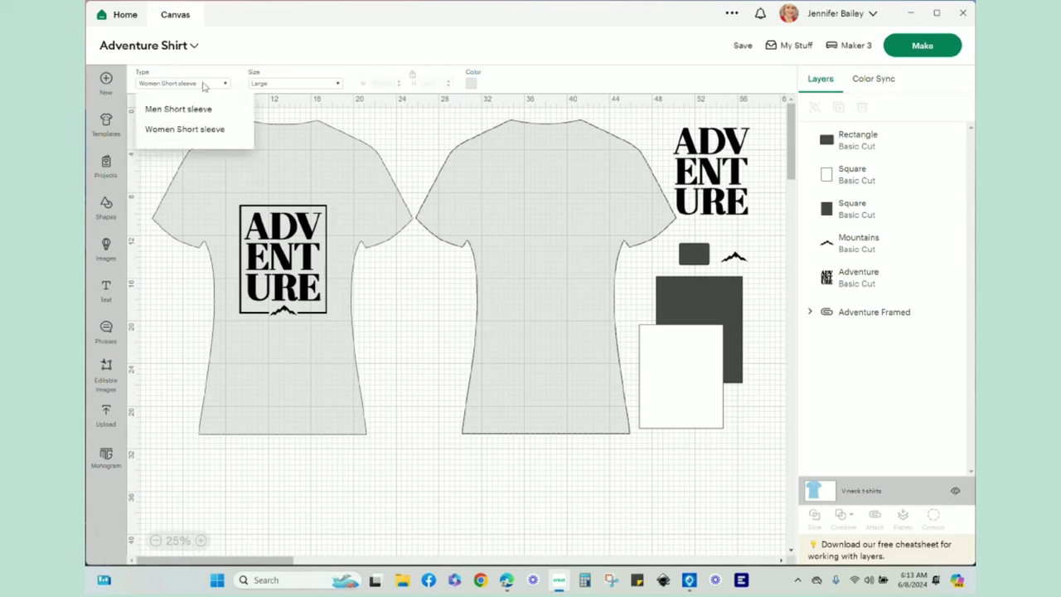
left_click(309, 86)
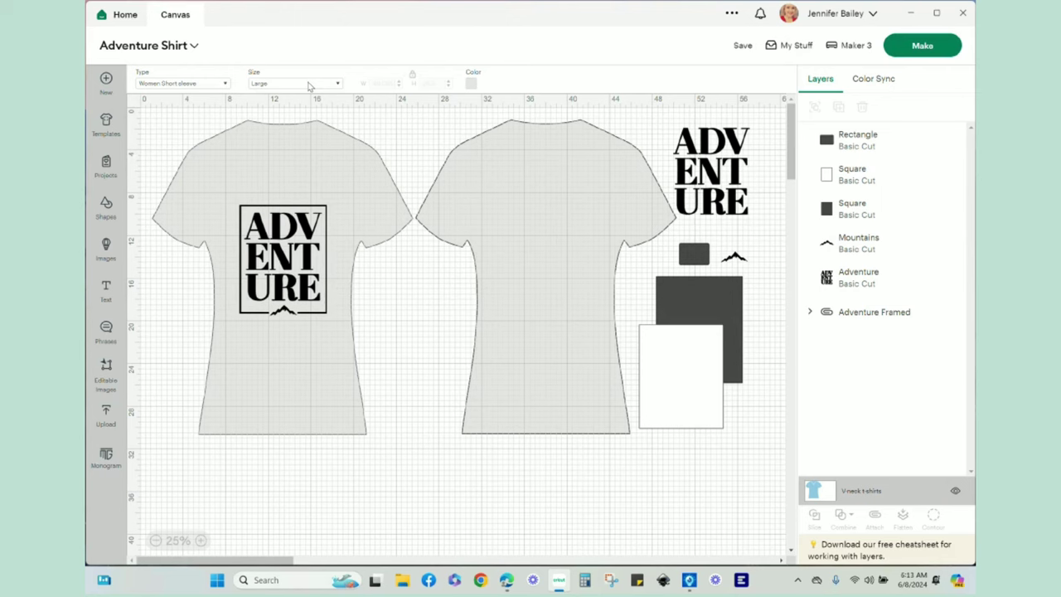
left_click(309, 86)
left_click(473, 84)
Toggle the canvas grid, leaving it shown.
left_click(138, 107)
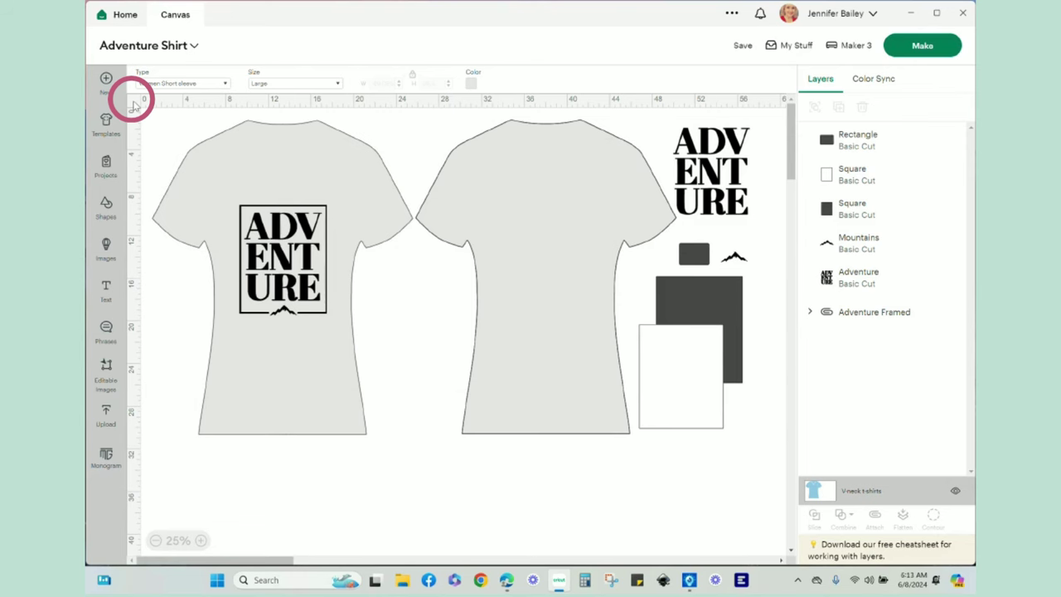
left_click(136, 105)
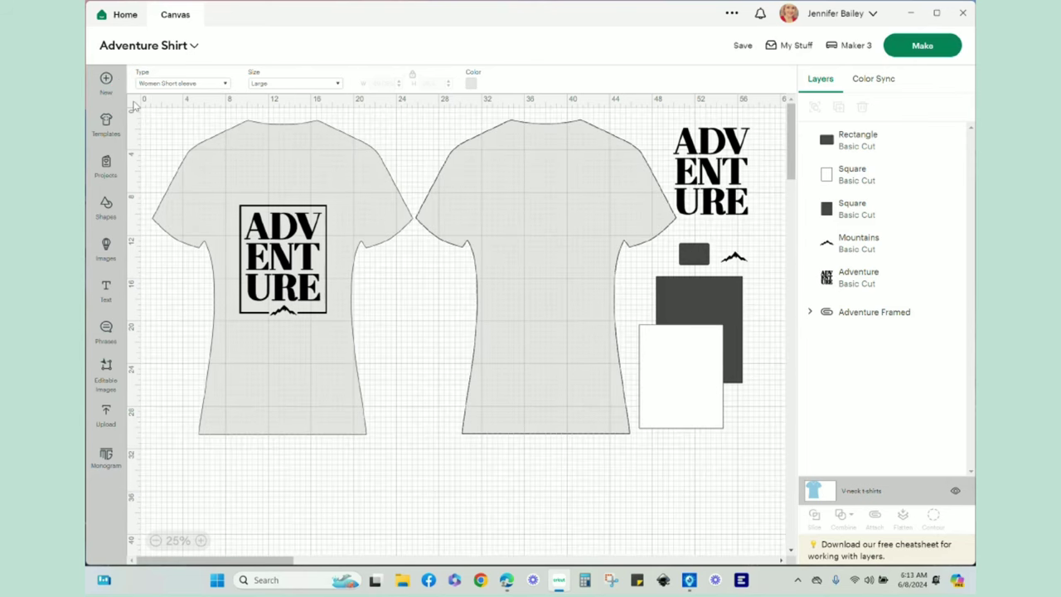
left_click(134, 105)
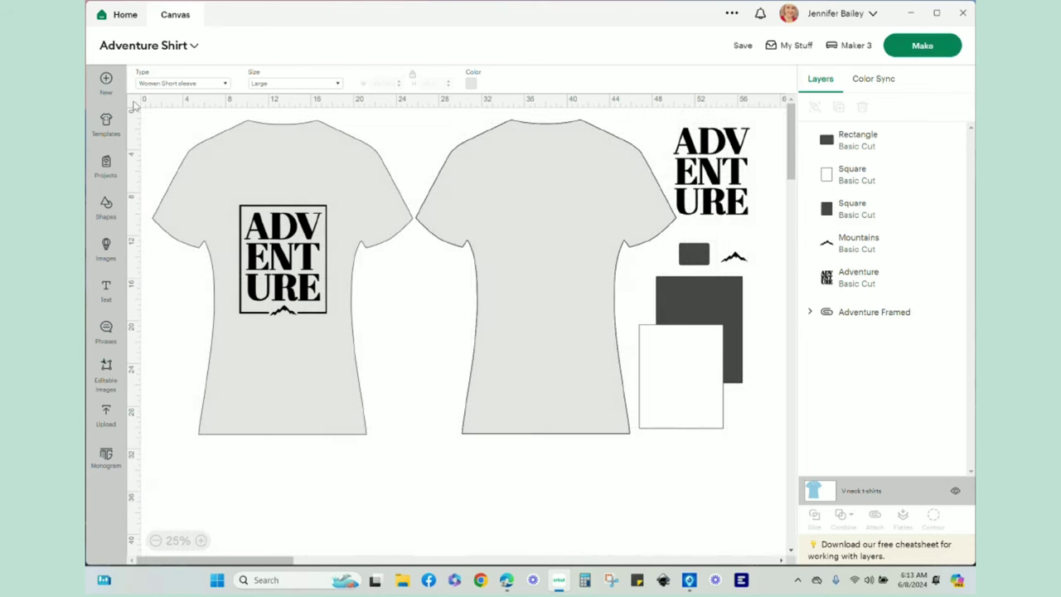
left_click(134, 105)
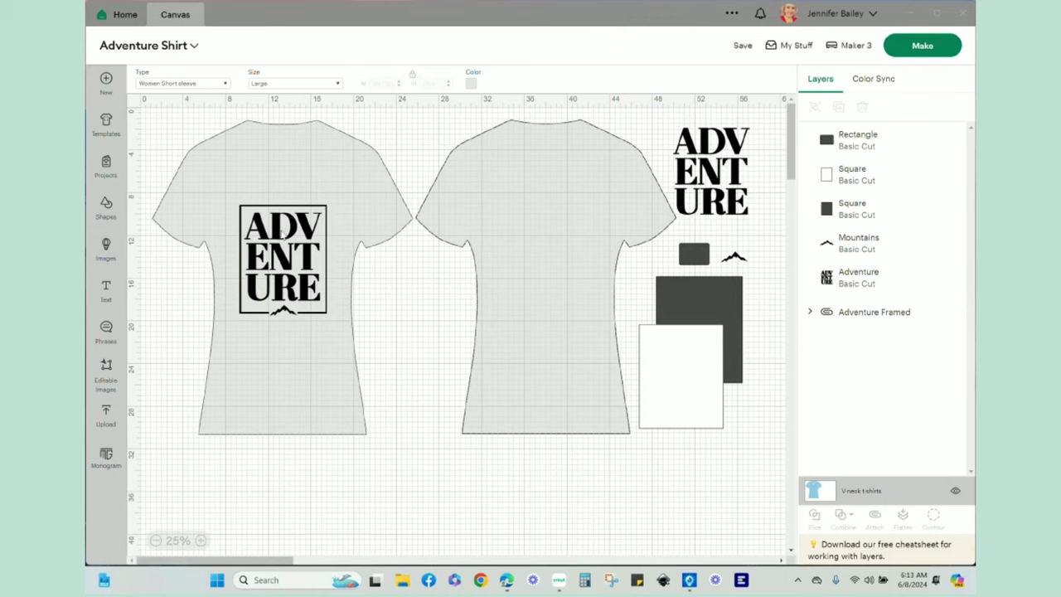
Recolour Adventure Framed from black to a darkened teal using the custom colour picker.
left_click(283, 274)
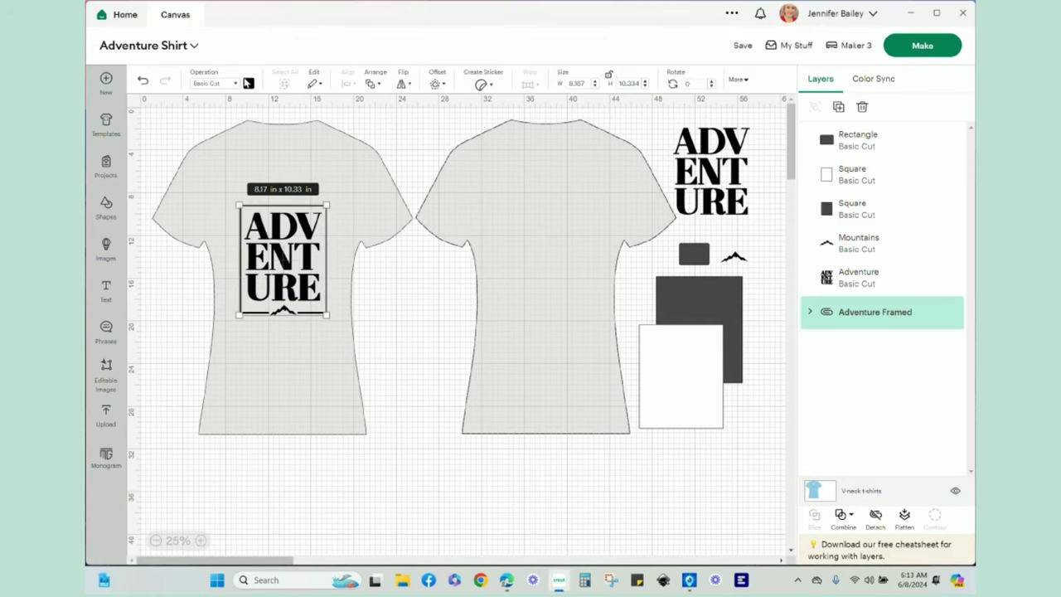
left_click(249, 84)
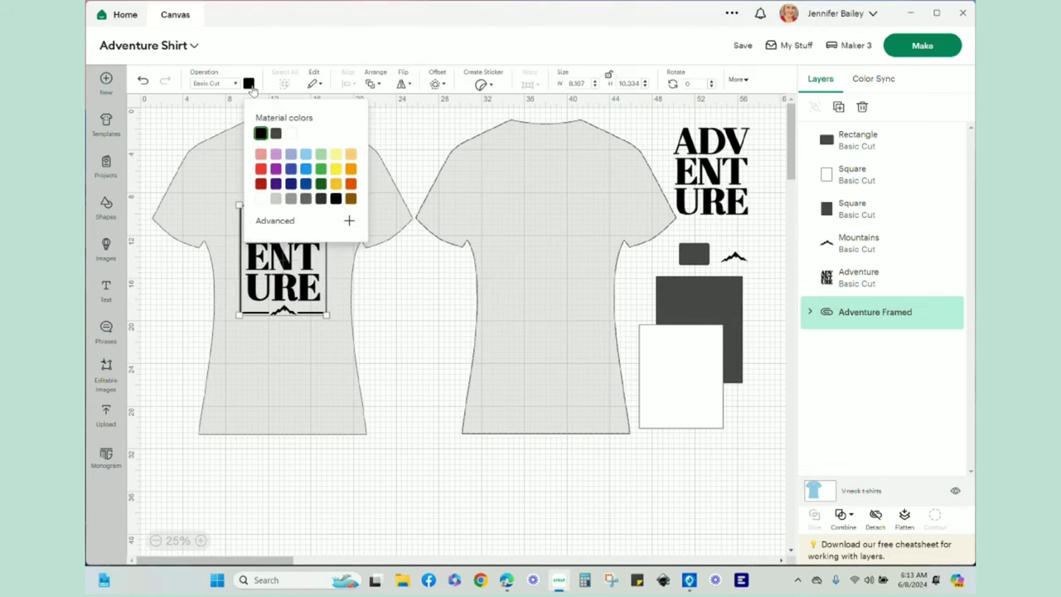
left_click(306, 185)
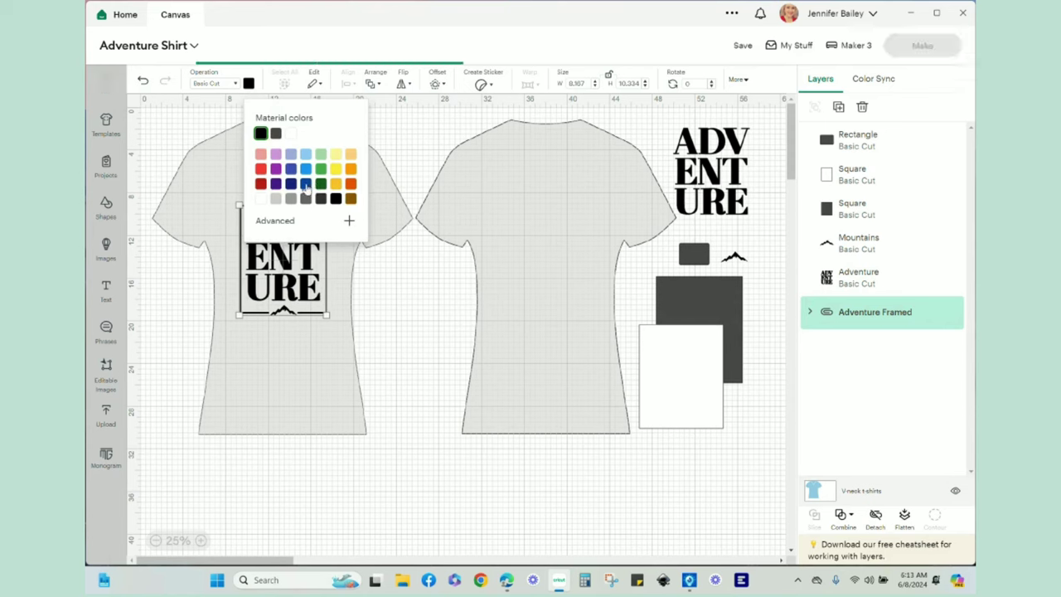
left_click(278, 222)
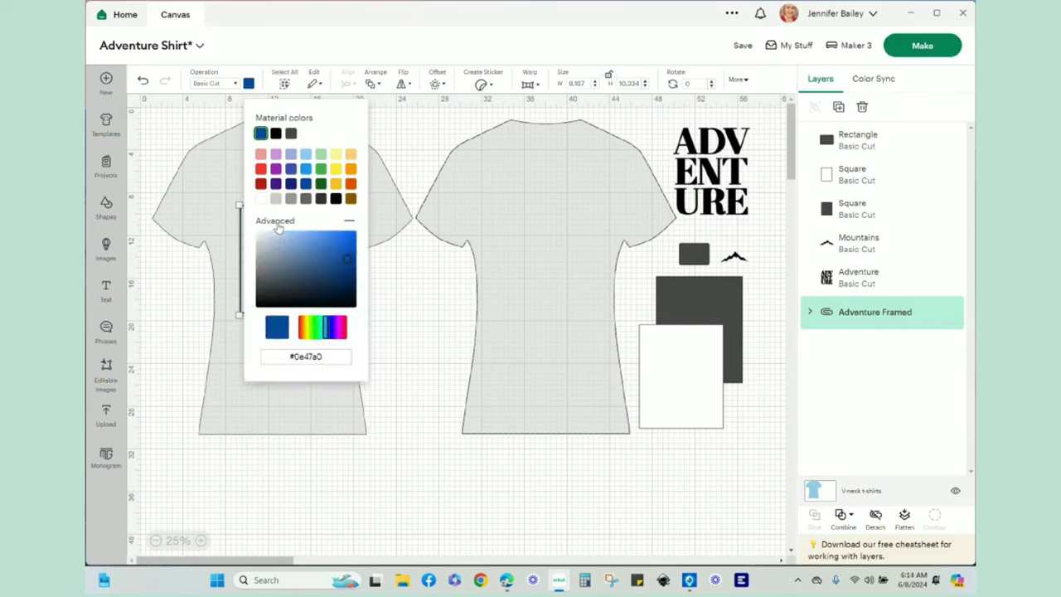
left_click(323, 329)
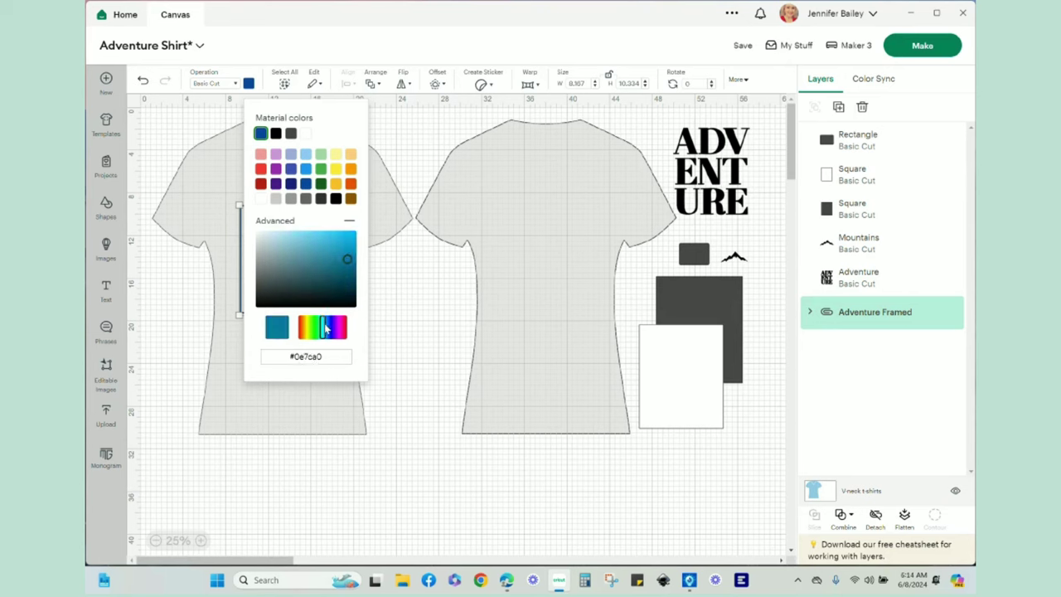
left_click_drag(347, 262, 350, 272)
left_click(394, 343)
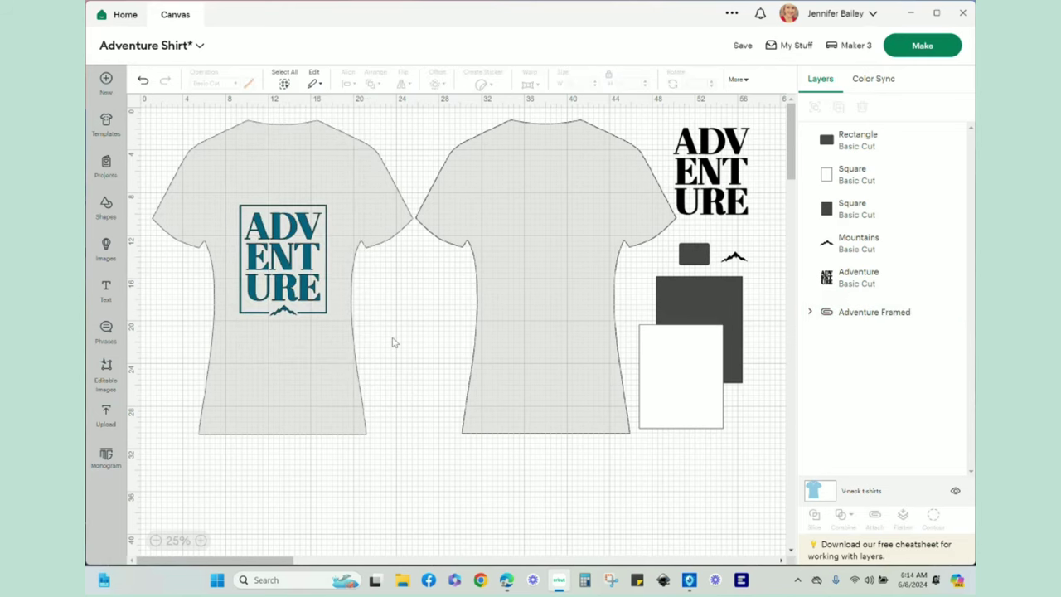
Move the loose ADVENTURE text onto the right shirt and nudge it slightly lower.
left_click(725, 174)
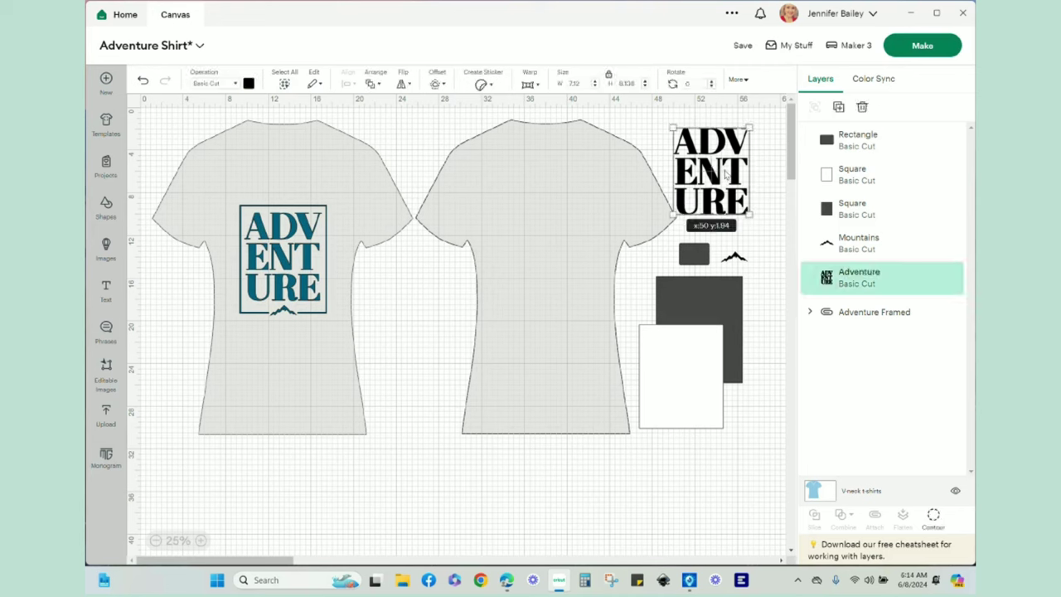
left_click_drag(726, 173, 563, 251)
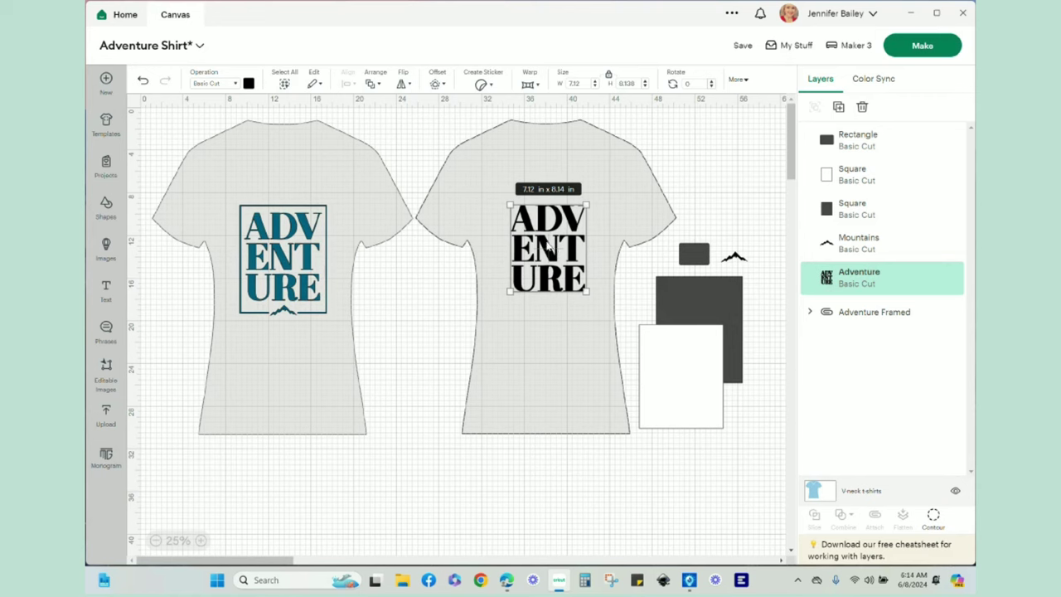
left_click_drag(547, 246, 549, 251)
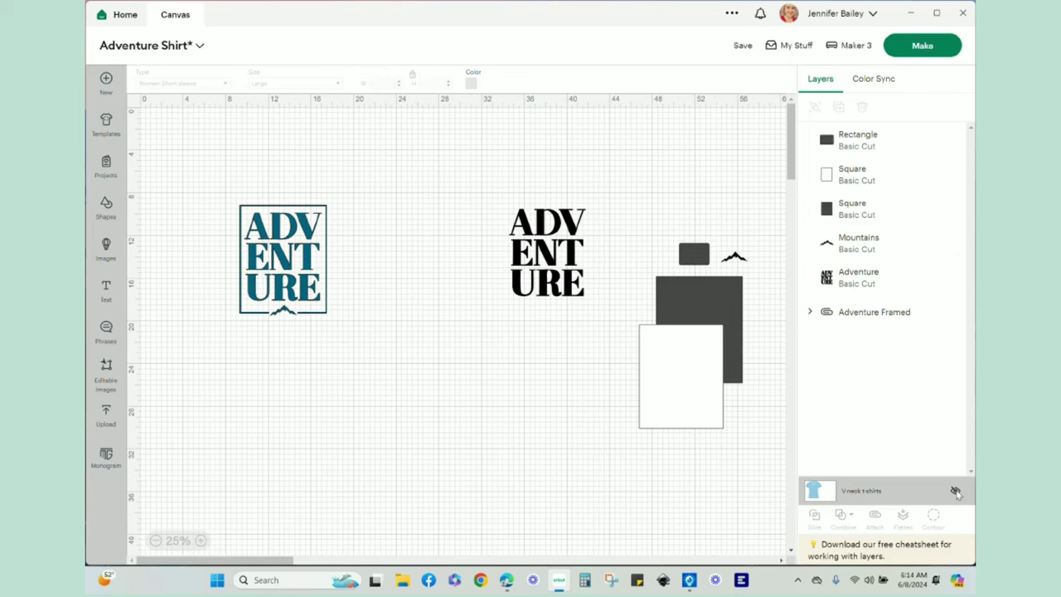
Put the black ADVENTURE text mid-canvas, the teal frame top-left, and the mountains below the text.
left_click_drag(561, 260, 462, 234)
left_click_drag(294, 277, 196, 186)
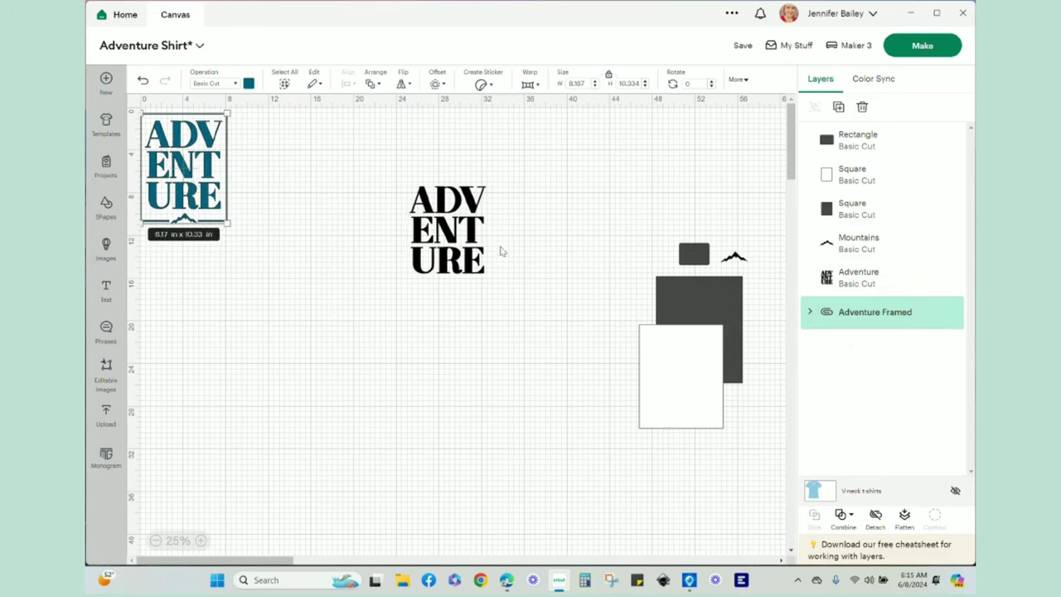
left_click_drag(734, 260, 448, 290)
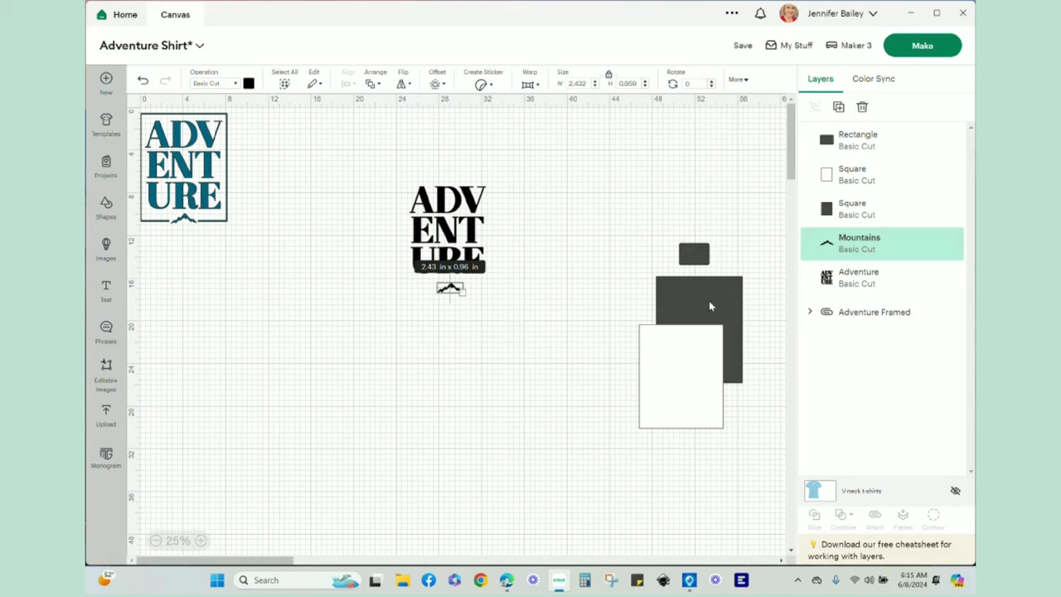
Gather the dark square, white square and small dark rectangle below the text.
left_click_drag(709, 307, 399, 354)
left_click(105, 204)
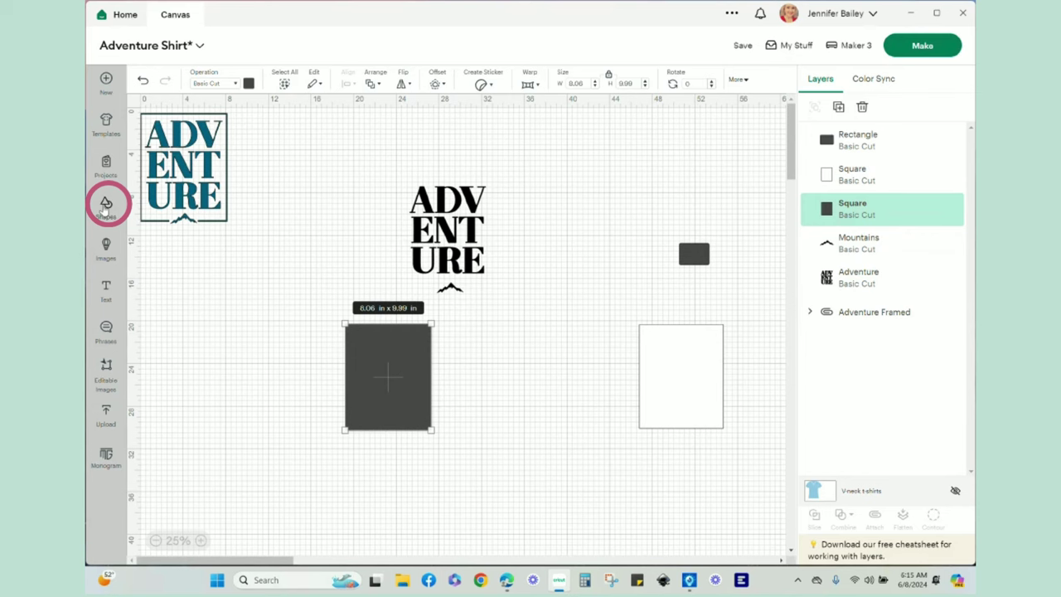
left_click_drag(699, 386, 480, 390)
left_click_drag(699, 258, 605, 364)
left_click(432, 236)
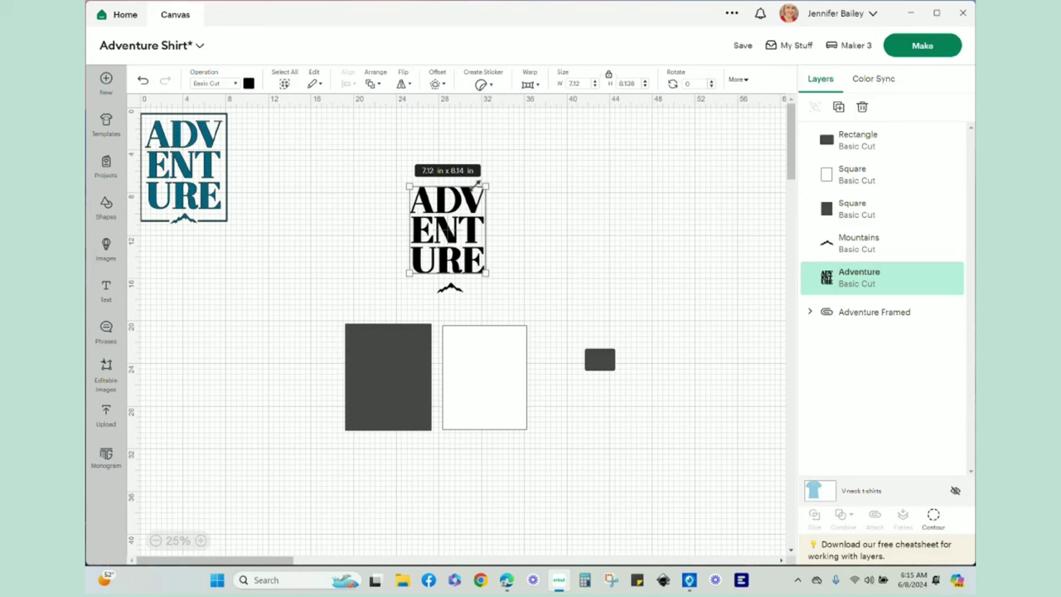
left_click(448, 292)
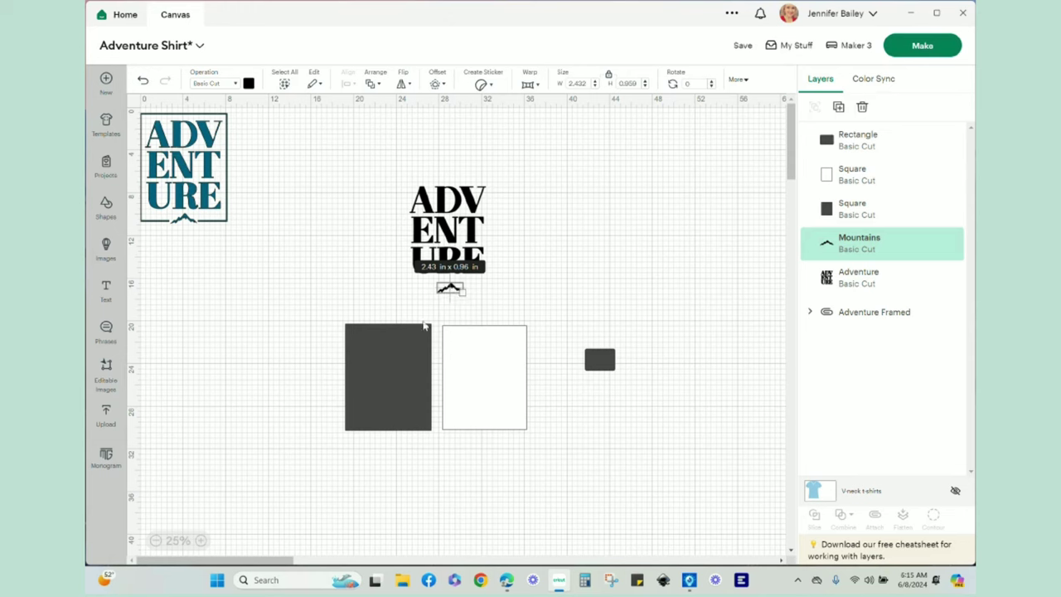
Stack the white square on the dark square, set the rectangle beside them, and select both squares.
left_click(373, 372)
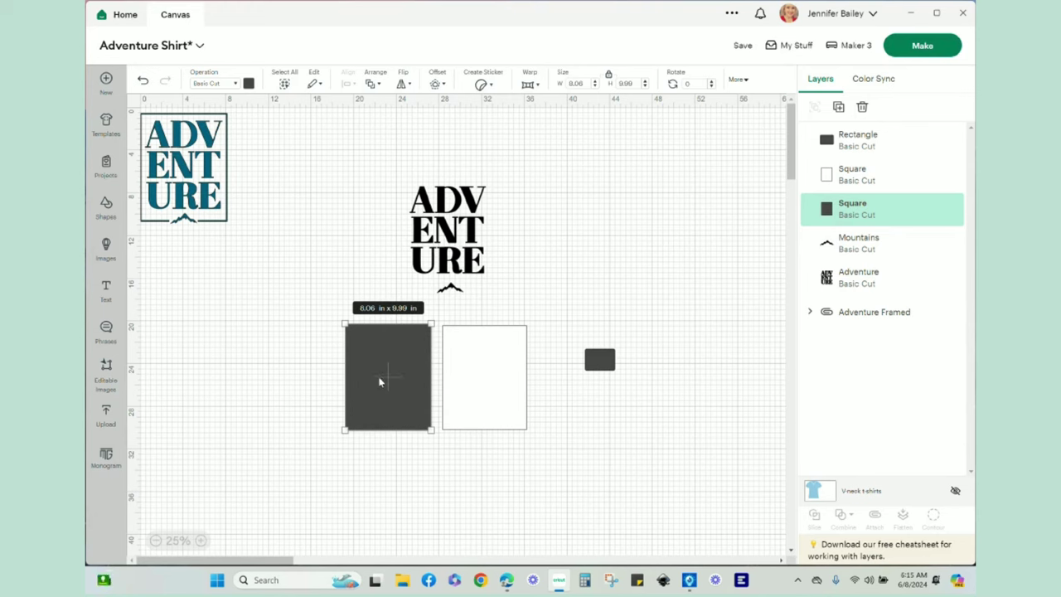
left_click(497, 383)
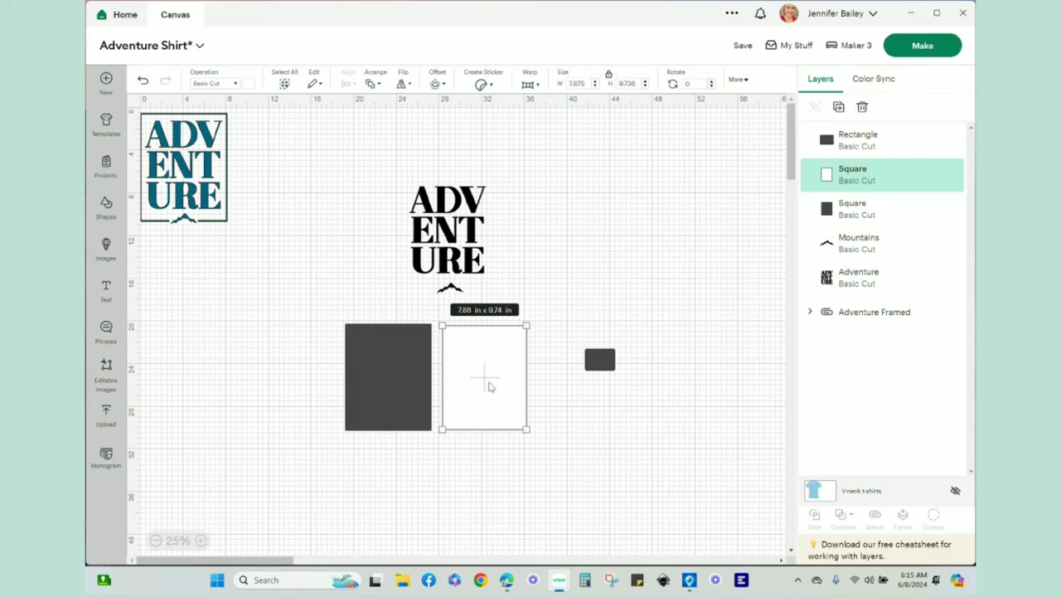
left_click_drag(488, 367, 392, 365)
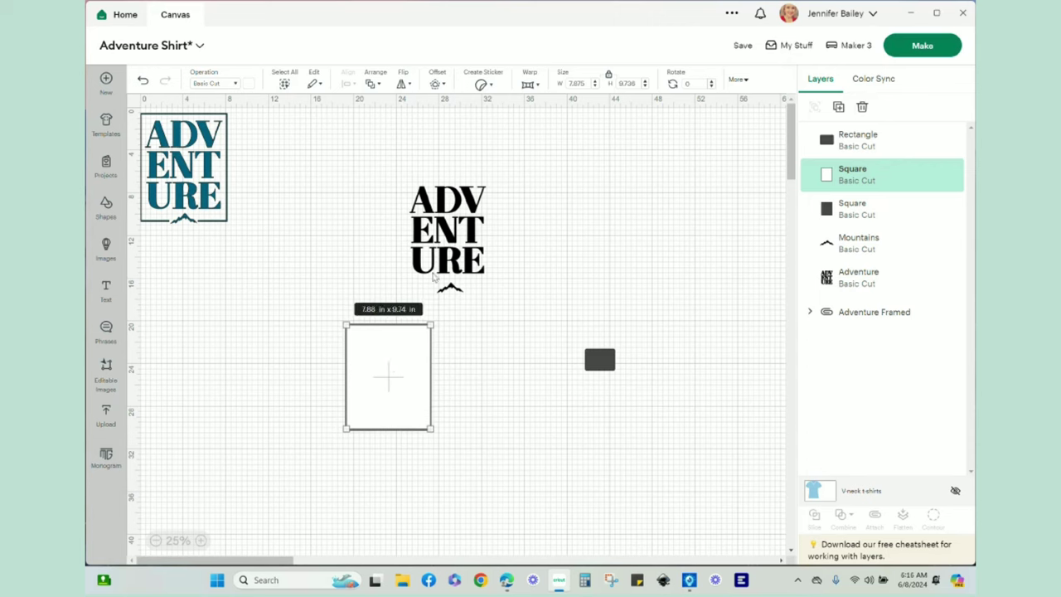
left_click_drag(603, 364, 488, 386)
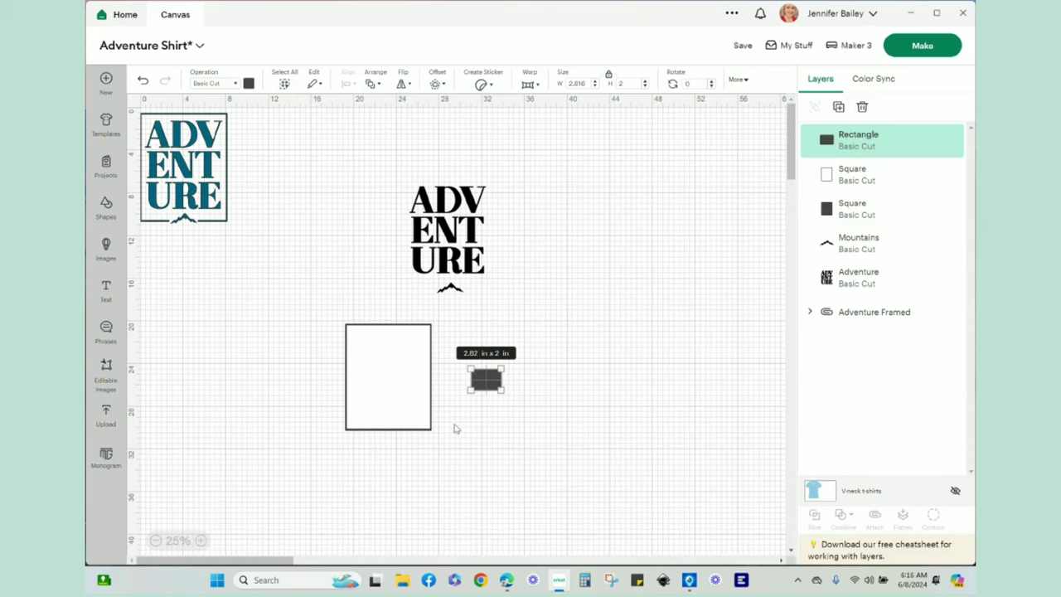
left_click_drag(336, 320, 445, 466)
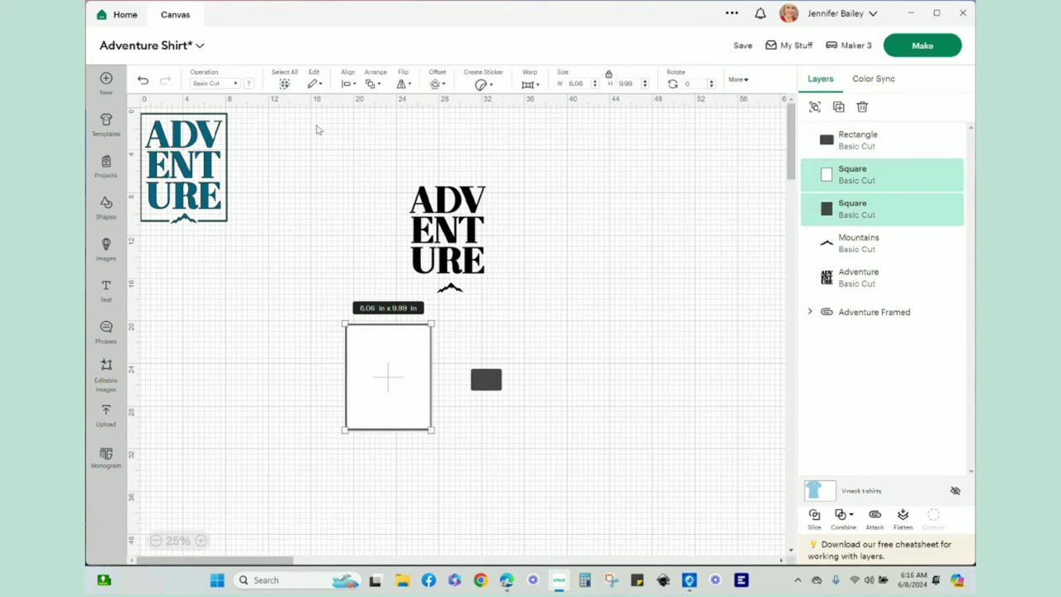
Center-align the two squares and apply Subtract to form an 8.06 x 9.99 in hollow frame.
left_click(347, 84)
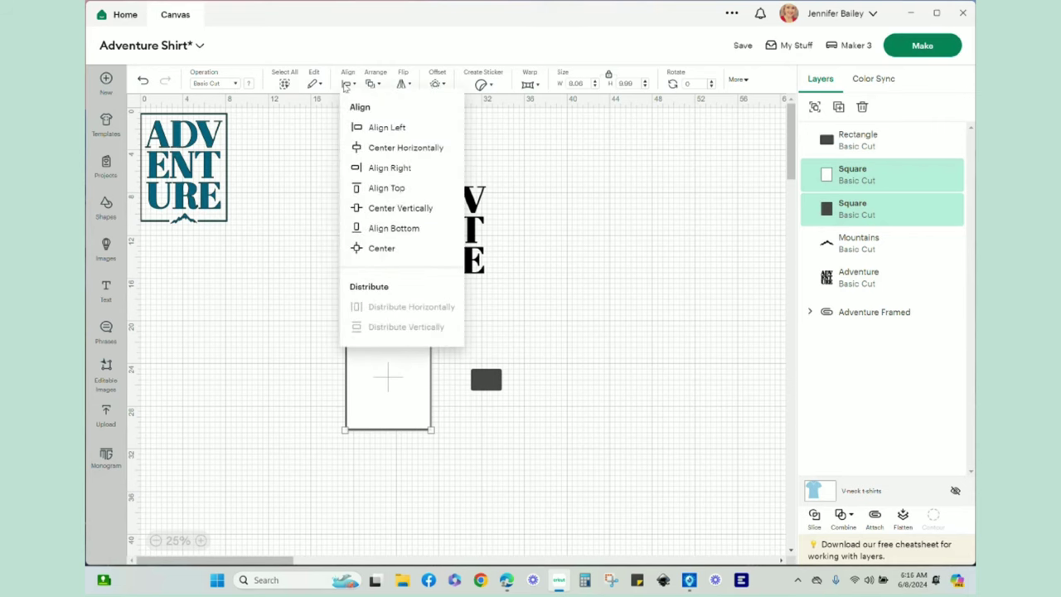
left_click(377, 249)
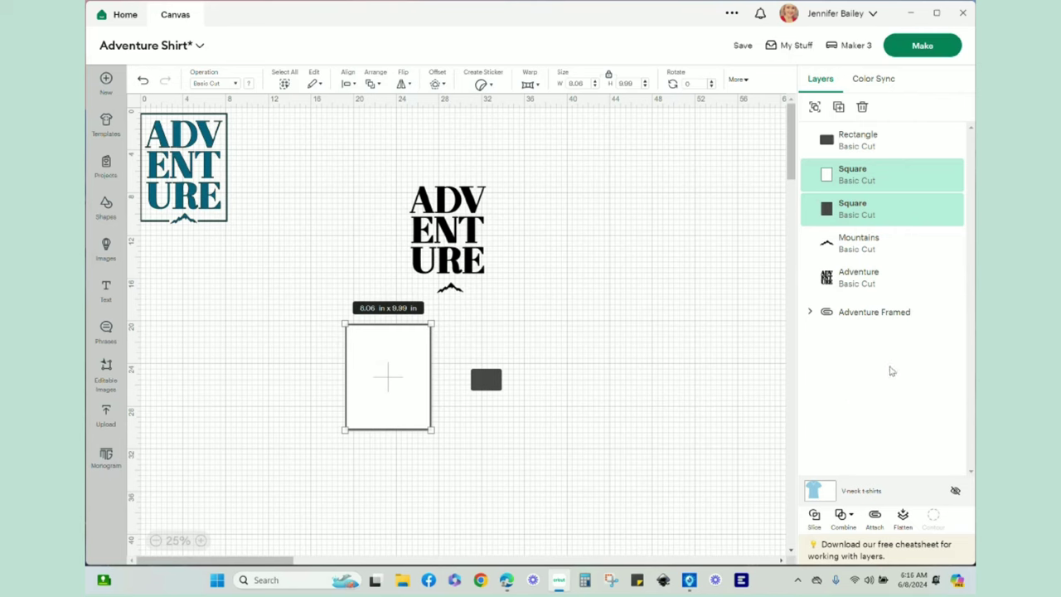
left_click(843, 519)
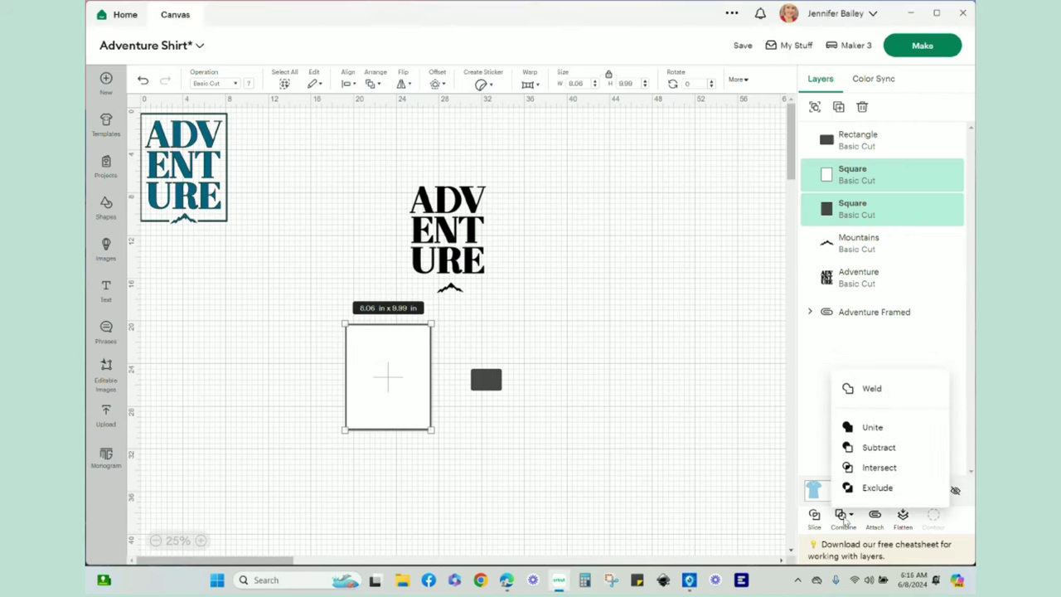
left_click(865, 452)
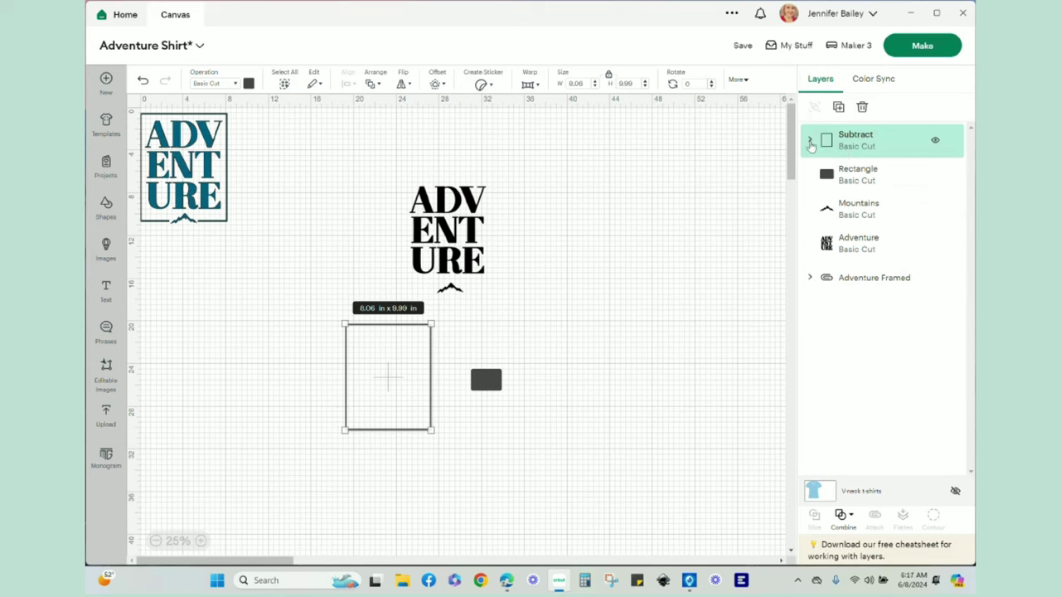
Merge the subtracted squares into a single frame layer and drag it toward the ADVENTURE text.
left_click(810, 141)
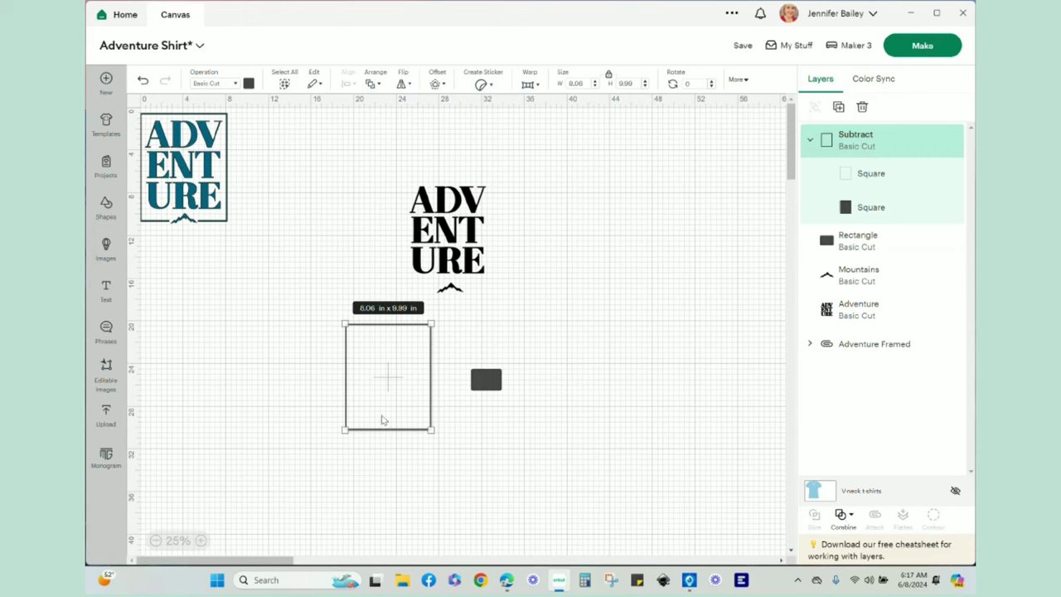
left_click(849, 526)
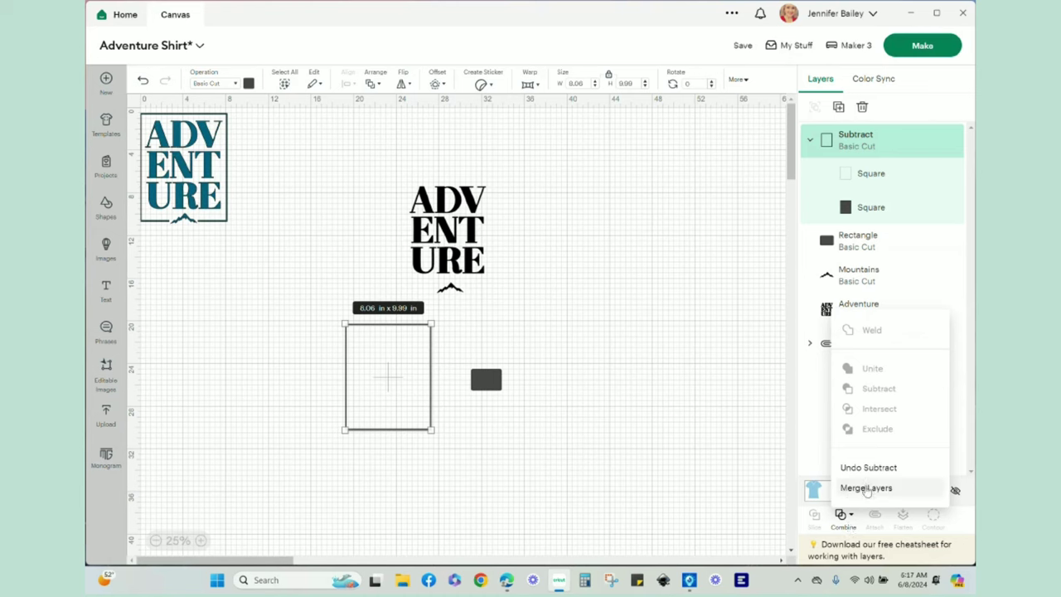
left_click(867, 489)
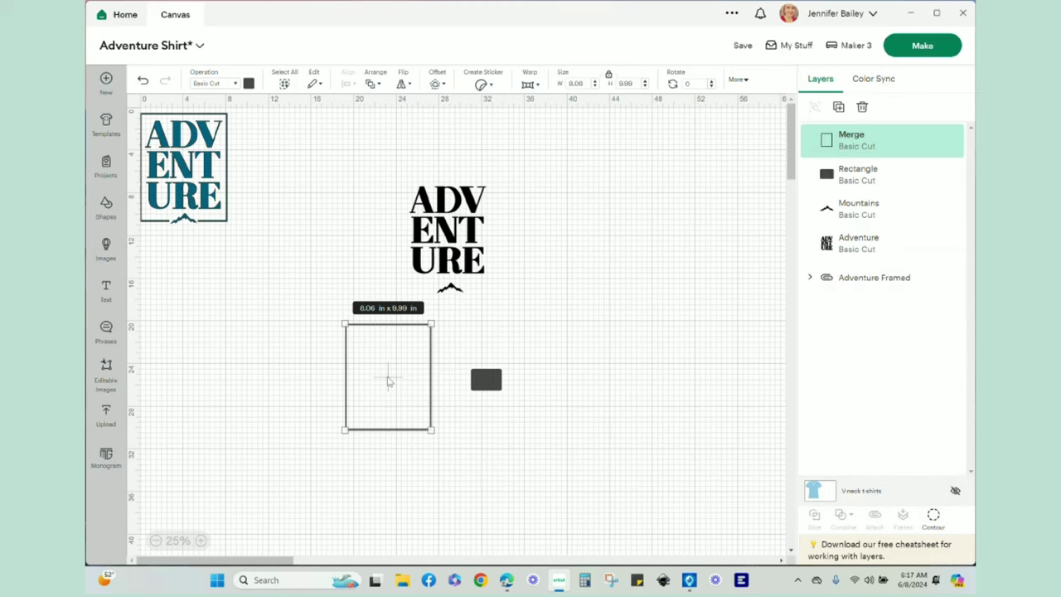
left_click_drag(388, 380, 352, 400)
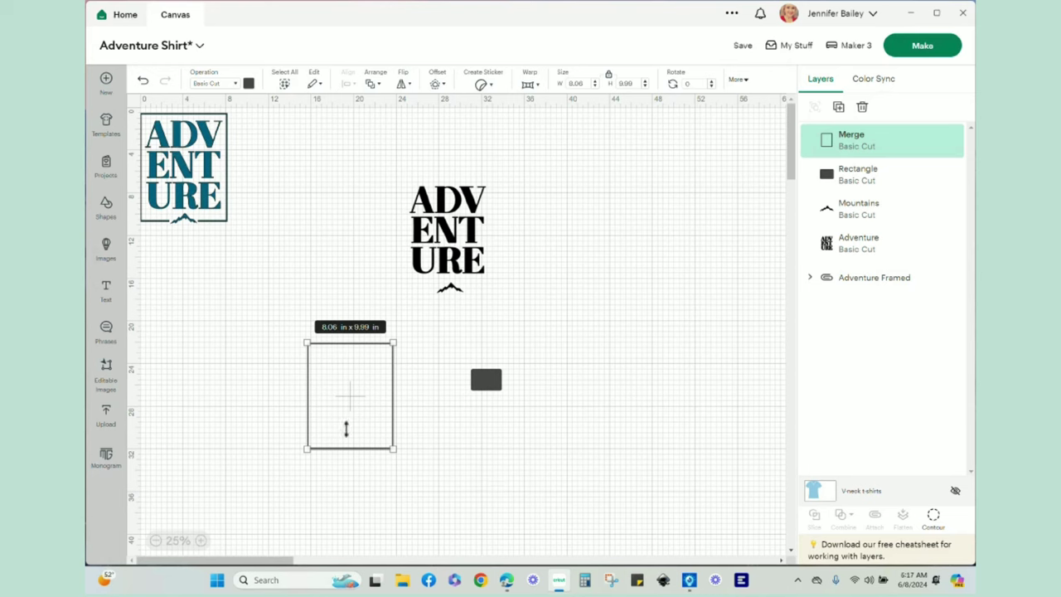
Fit the hollow frame around the black ADVENTURE text and move the Mountains piece further down.
left_click_drag(352, 402, 450, 234)
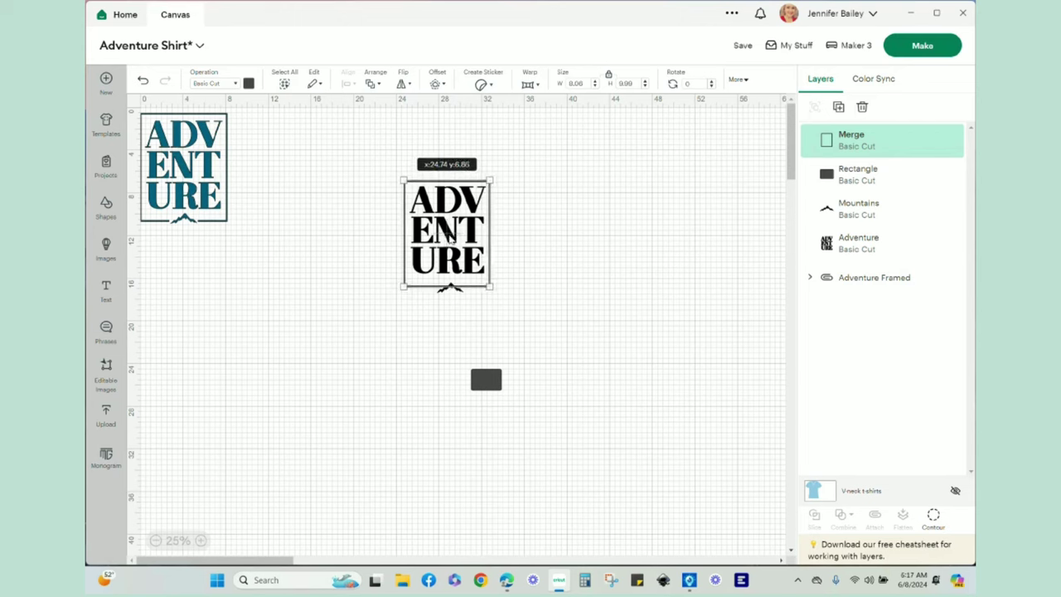
left_click(536, 275)
left_click_drag(459, 292, 431, 340)
left_click(201, 541)
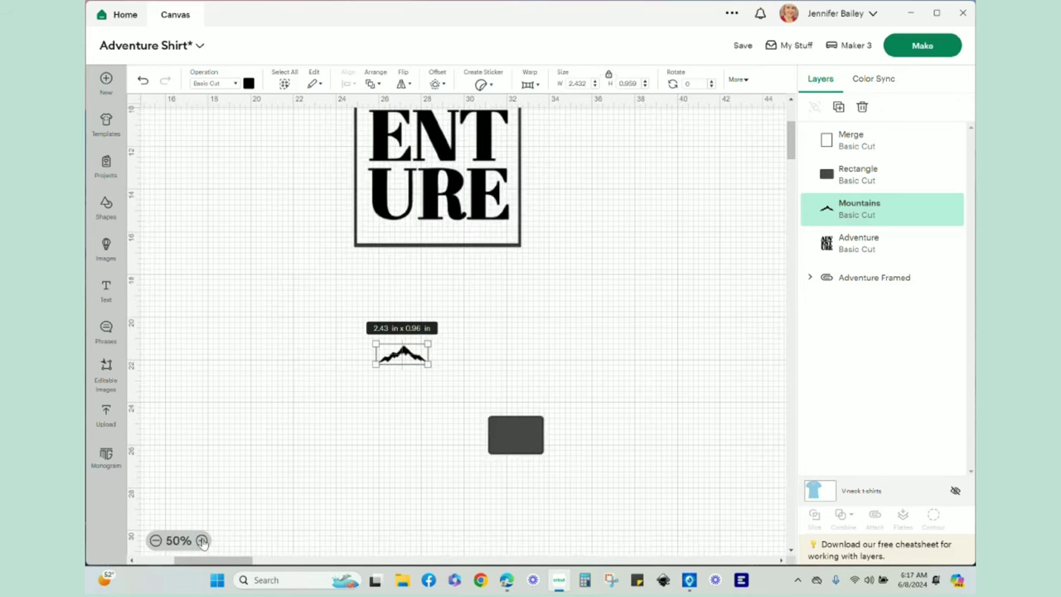
left_click(201, 541)
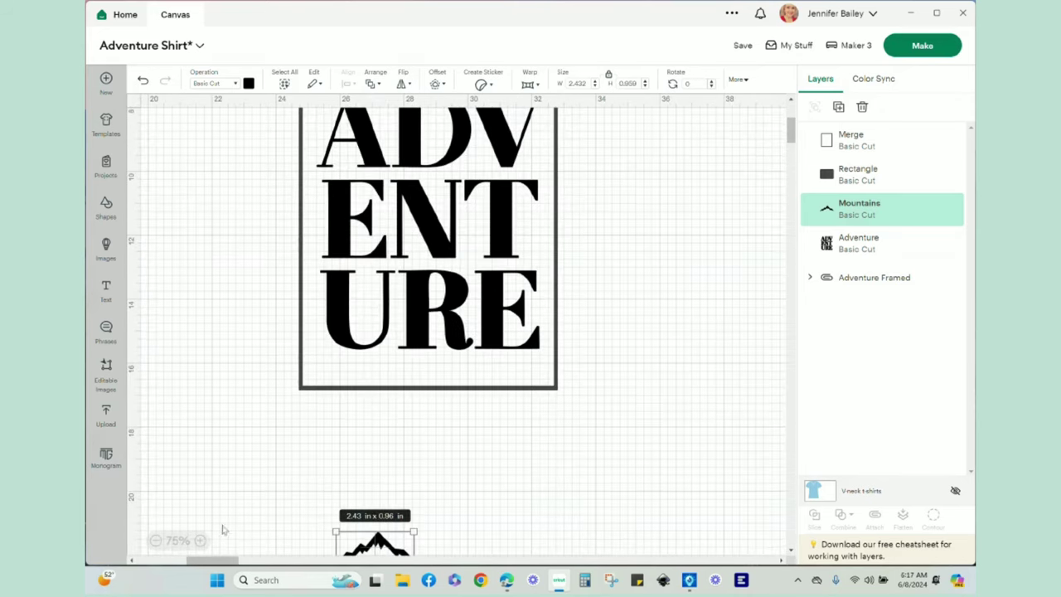
left_click(156, 541)
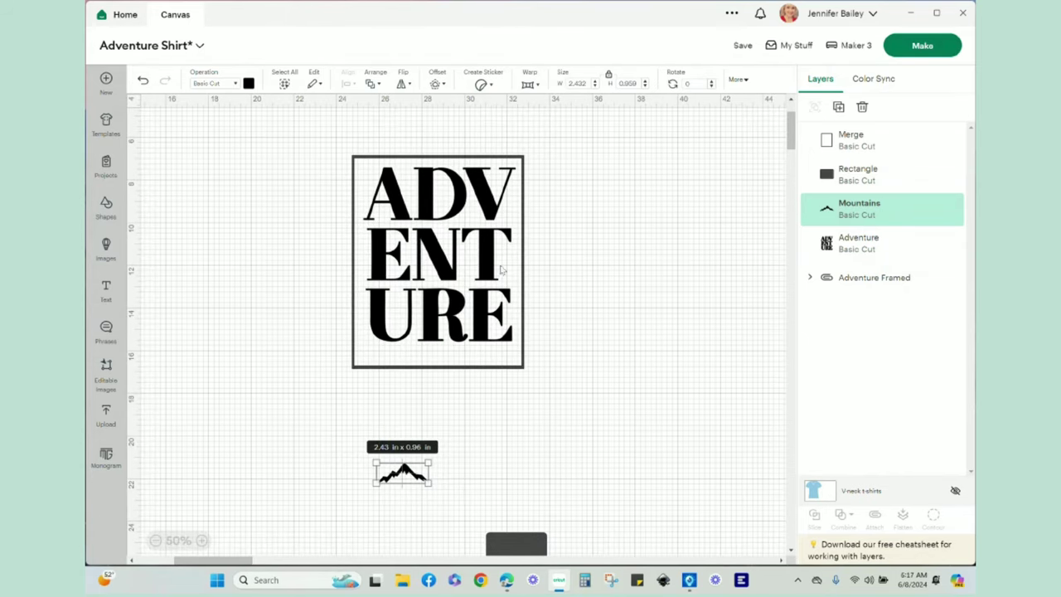
left_click_drag(449, 267, 456, 271)
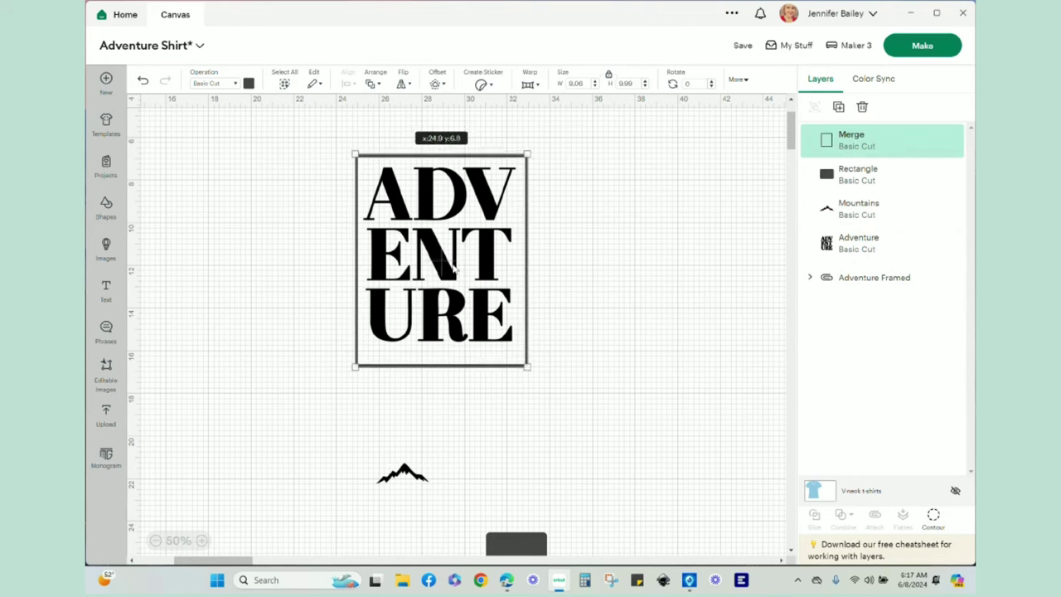
Center the text horizontally in the frame and move the mountains and grey rectangle up near it.
left_click_drag(569, 259, 312, 279)
left_click(349, 83)
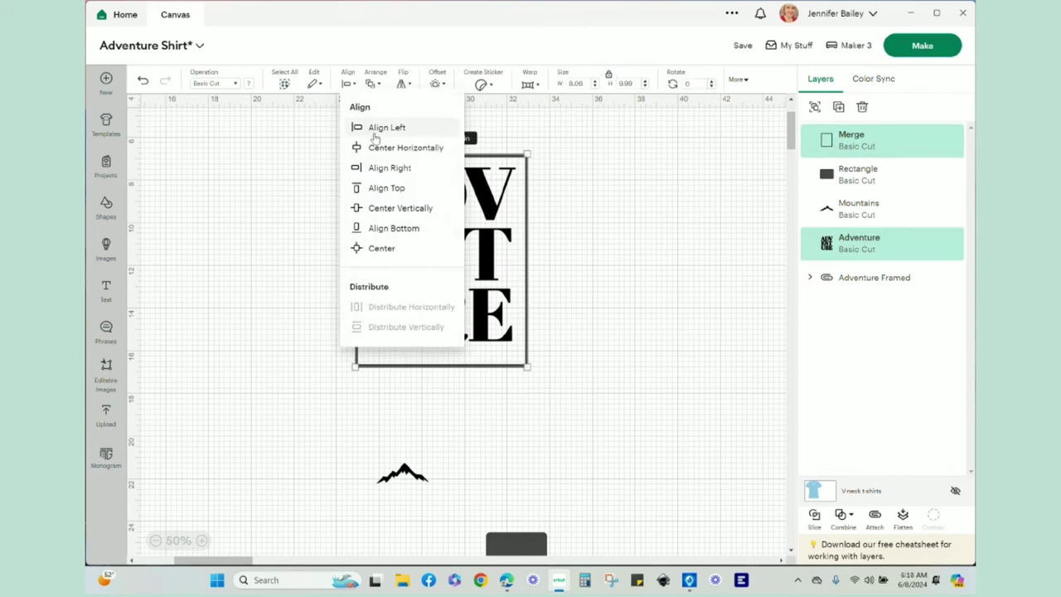
left_click(375, 147)
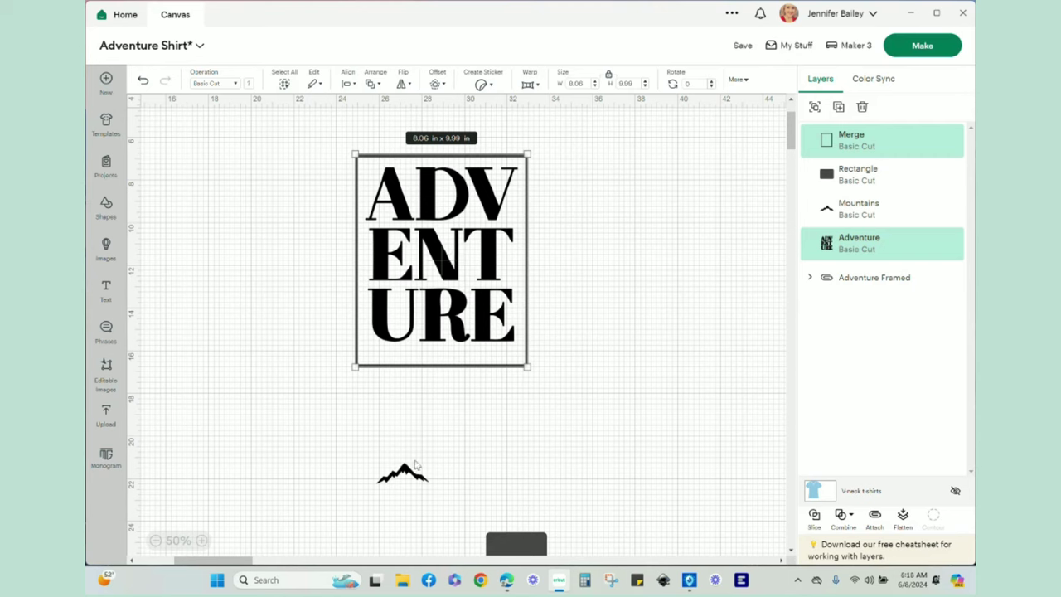
left_click_drag(411, 477, 451, 370)
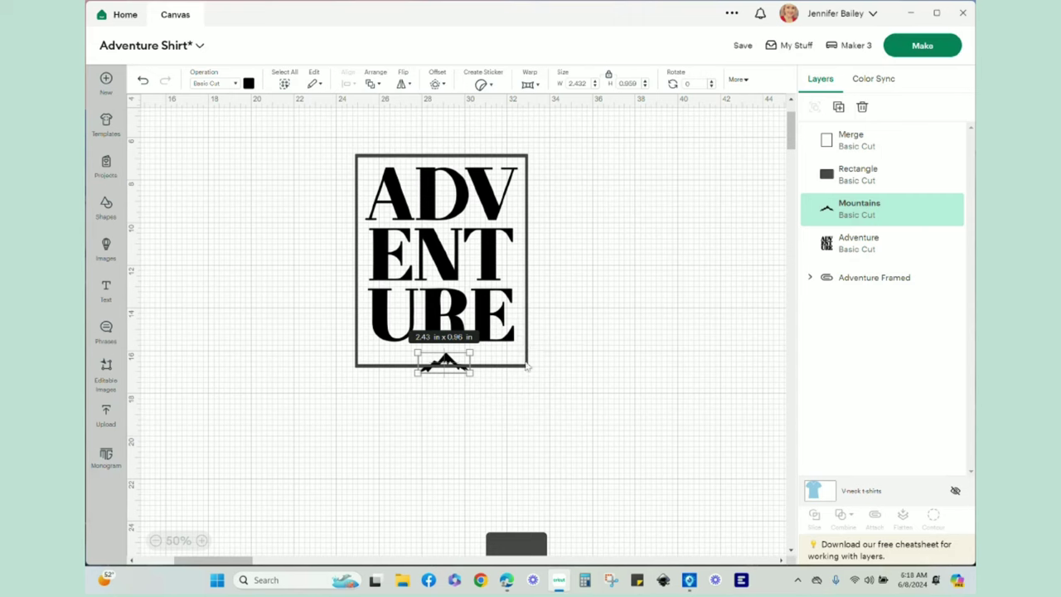
left_click_drag(522, 544, 583, 364)
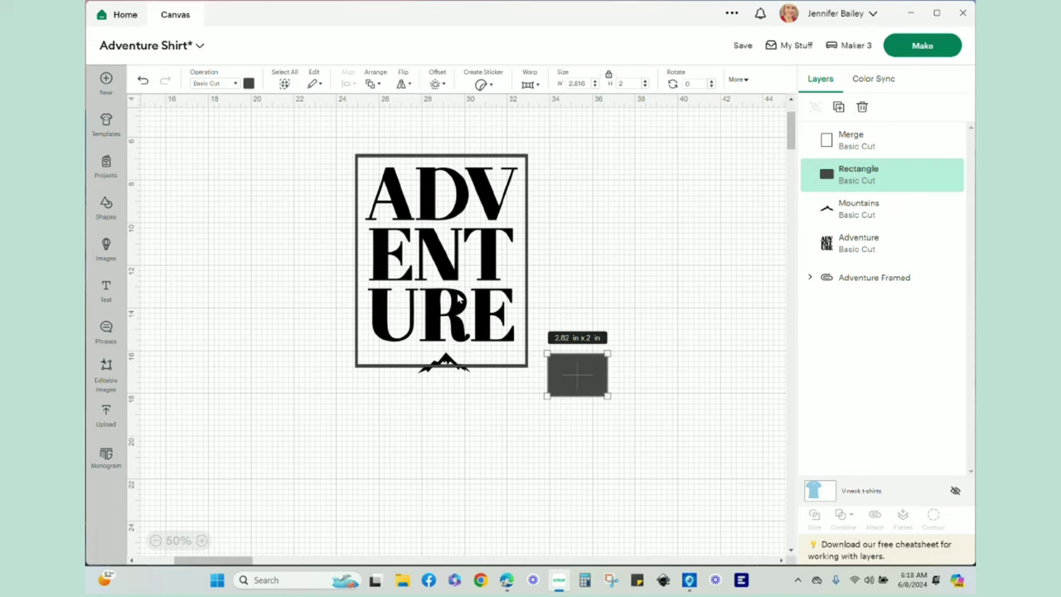
Move the frame off and back over the text, then re-center them horizontally.
left_click_drag(458, 373, 260, 426)
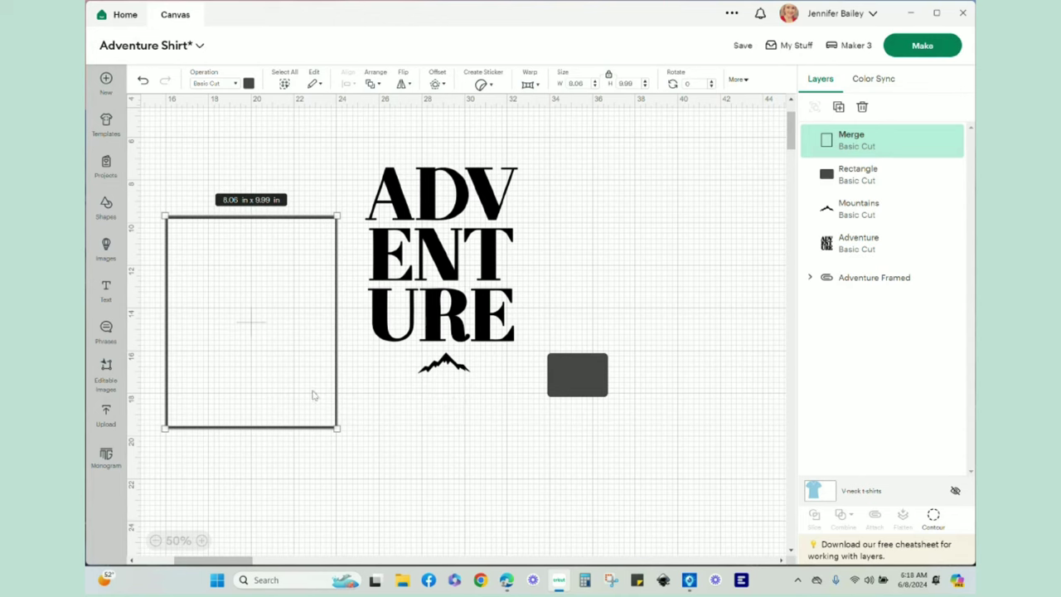
left_click_drag(312, 395, 500, 331)
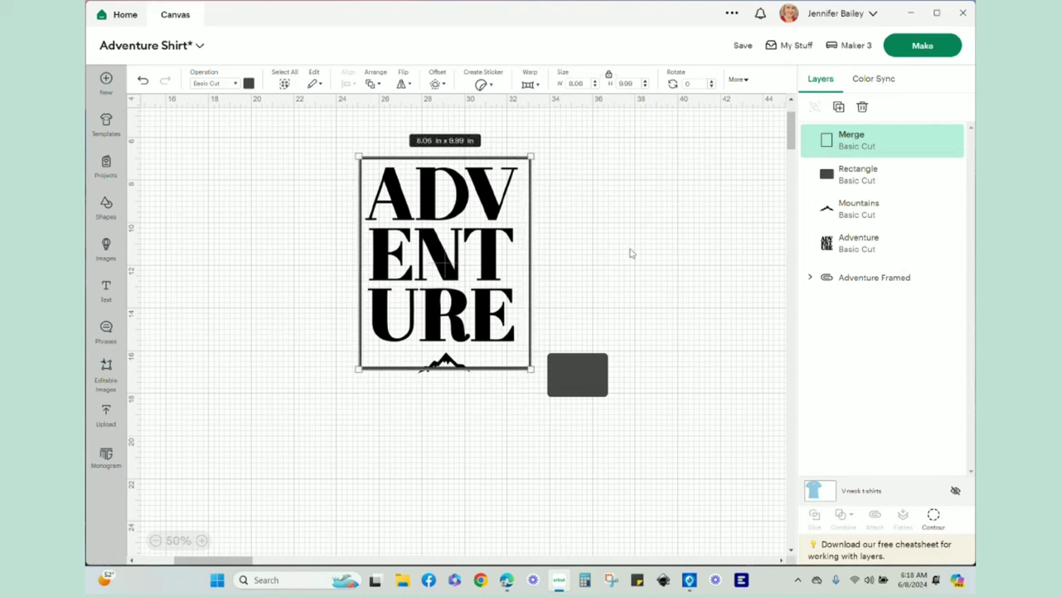
left_click_drag(550, 240, 320, 282)
left_click(350, 84)
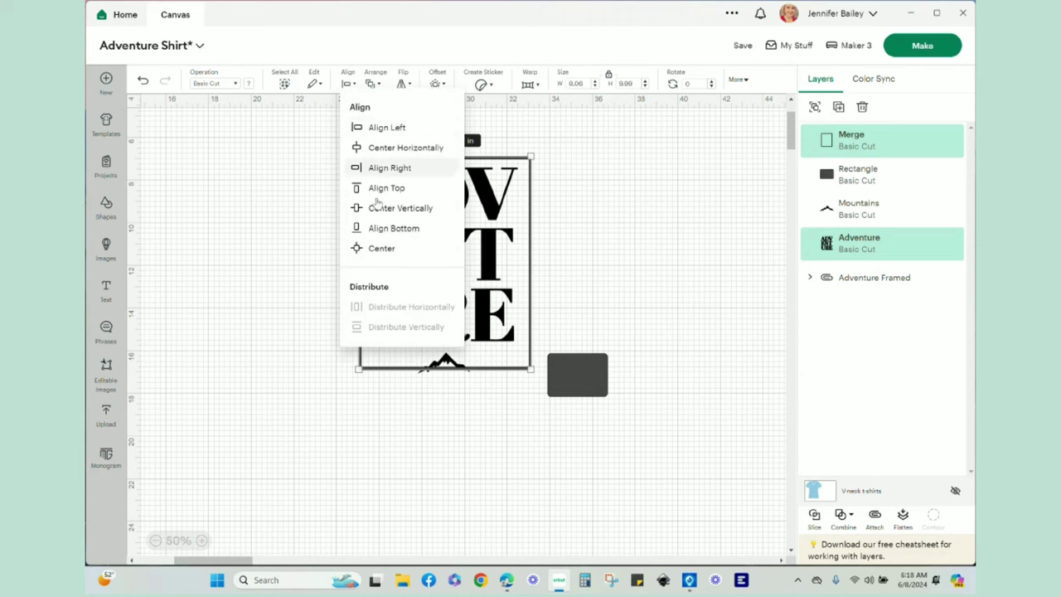
left_click(405, 153)
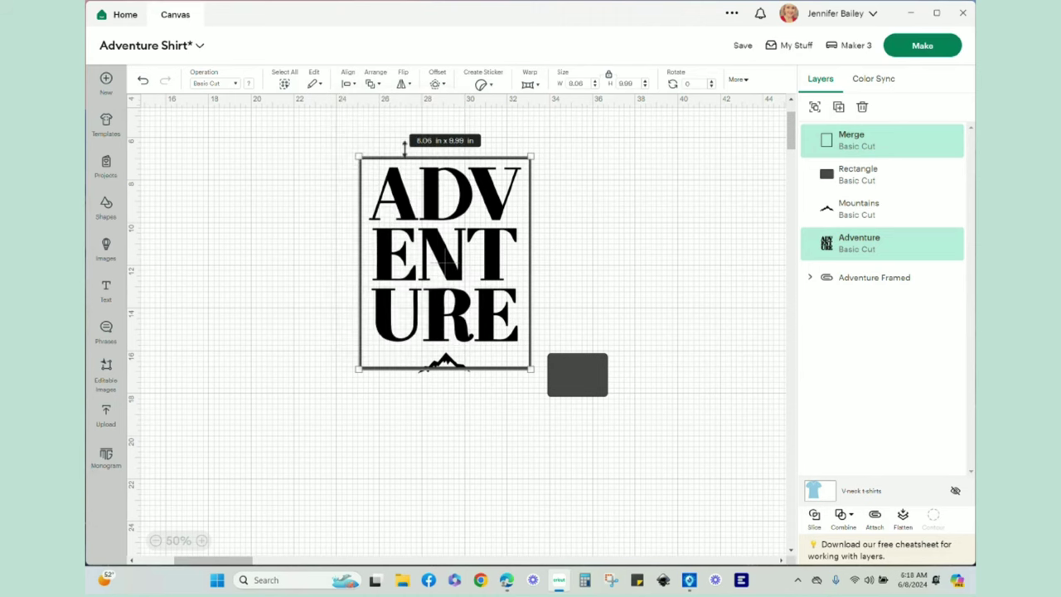
left_click(479, 437)
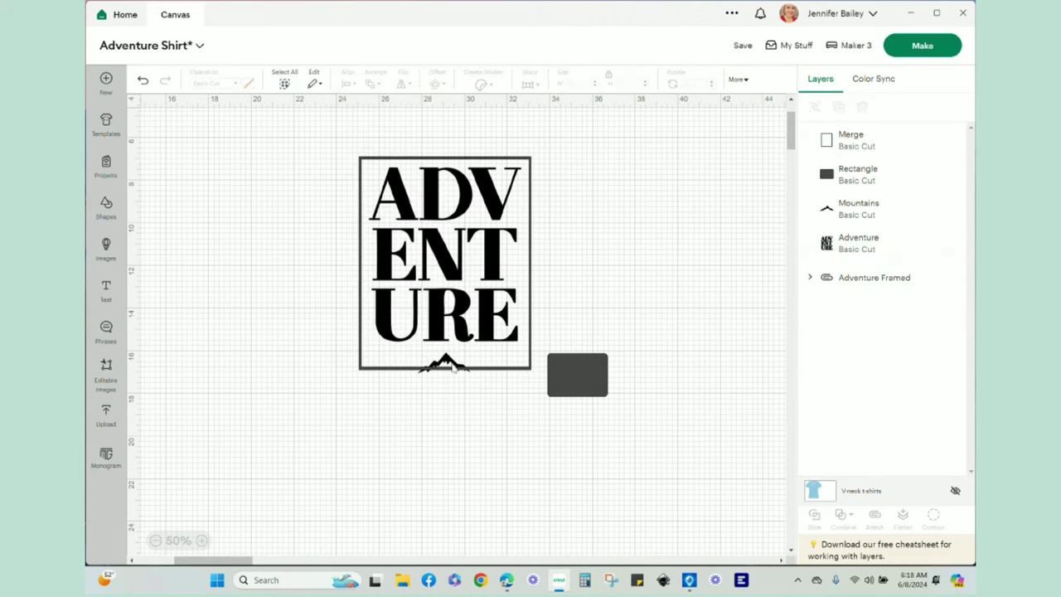
Nudge the frame and the mountains graphic slightly upward into place.
left_click_drag(451, 366, 454, 368)
left_click_drag(450, 266, 450, 257)
left_click(452, 395)
left_click(459, 373)
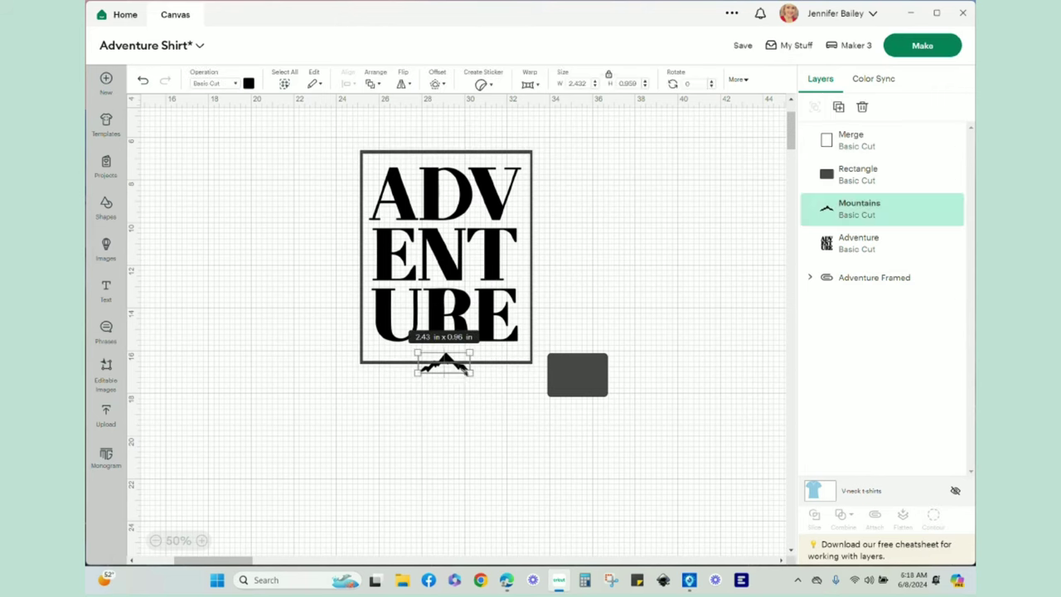
left_click_drag(457, 376, 456, 373)
left_click(455, 425)
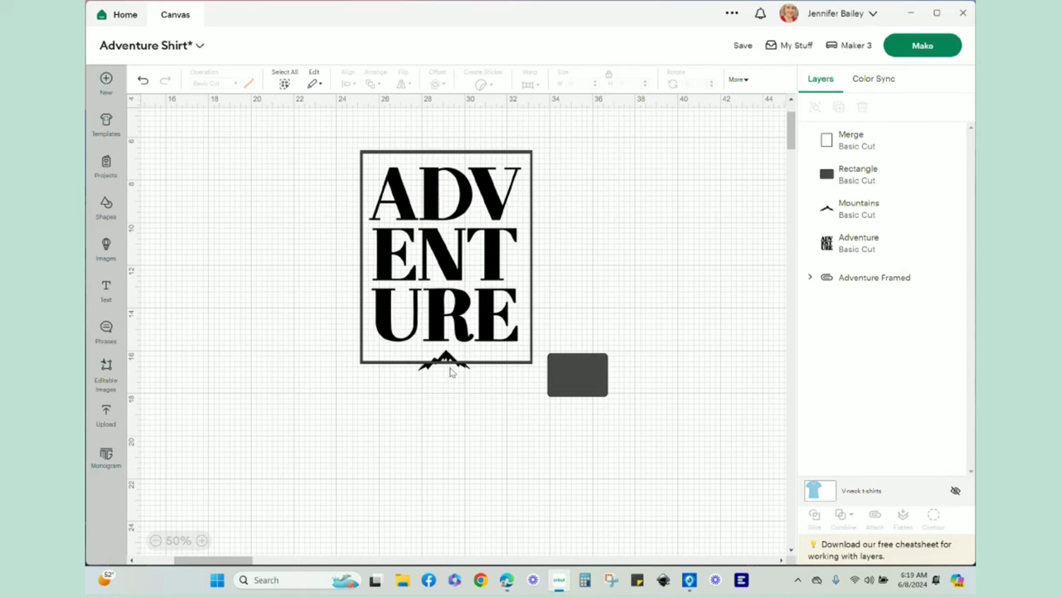
Center the grey rectangle on the frame's bottom edge and Slice it out of the frame.
left_click_drag(467, 371, 316, 379)
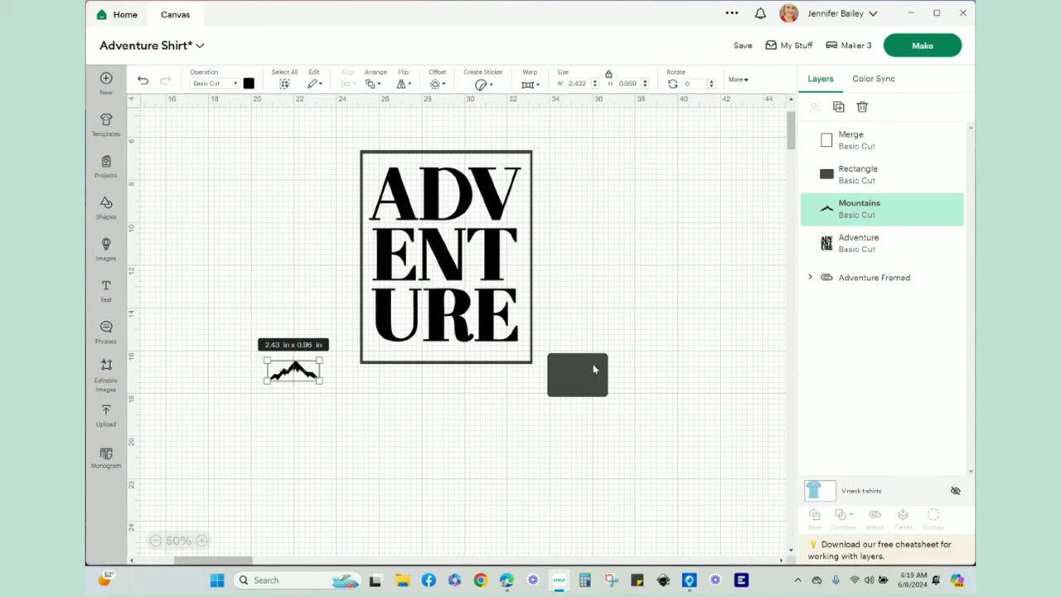
left_click_drag(593, 374, 466, 369)
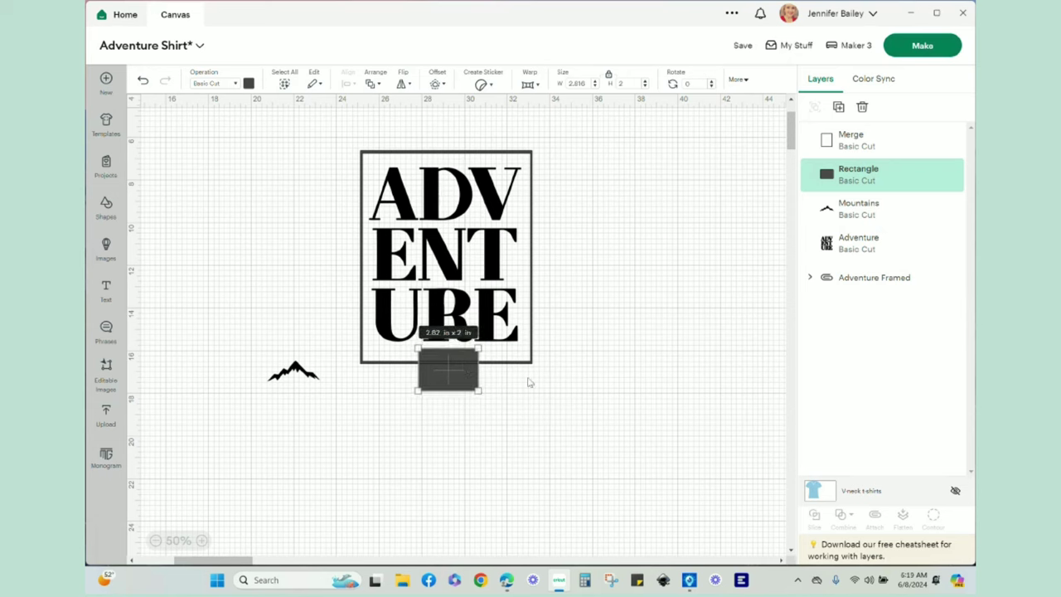
left_click(523, 366, "shift")
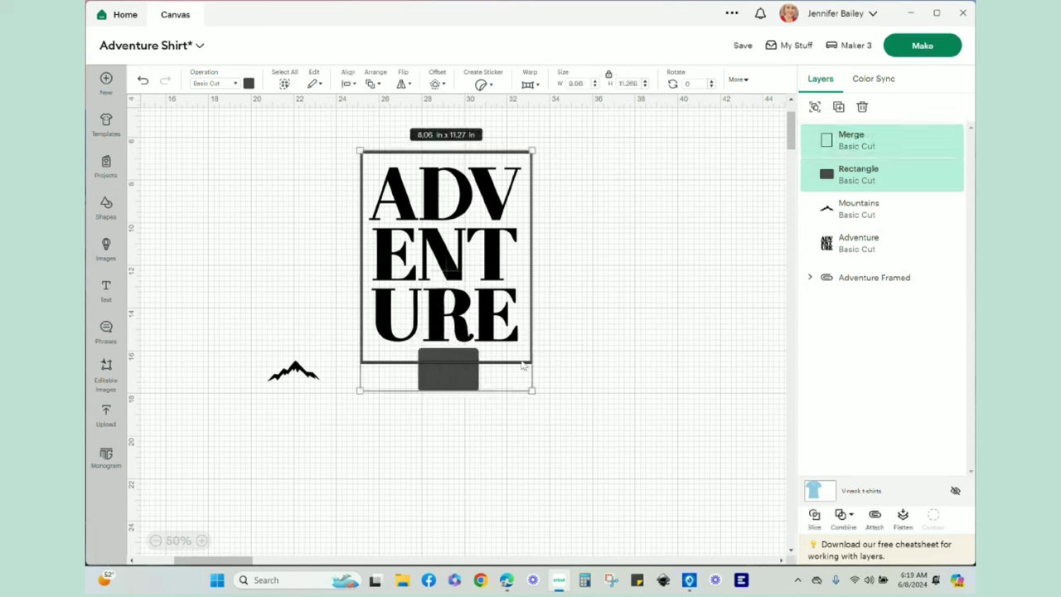
left_click(348, 85)
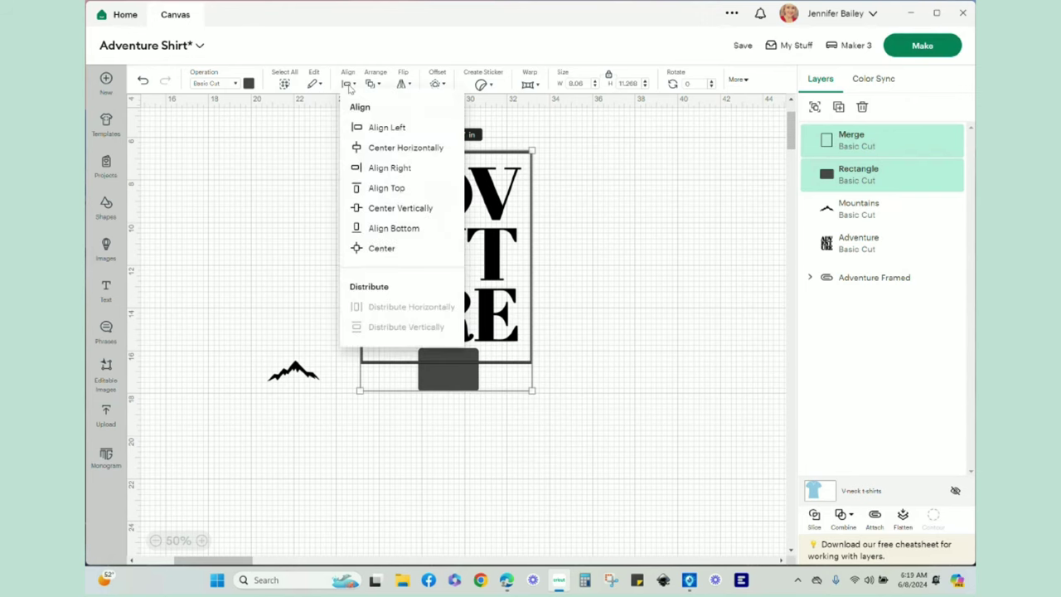
left_click(365, 148)
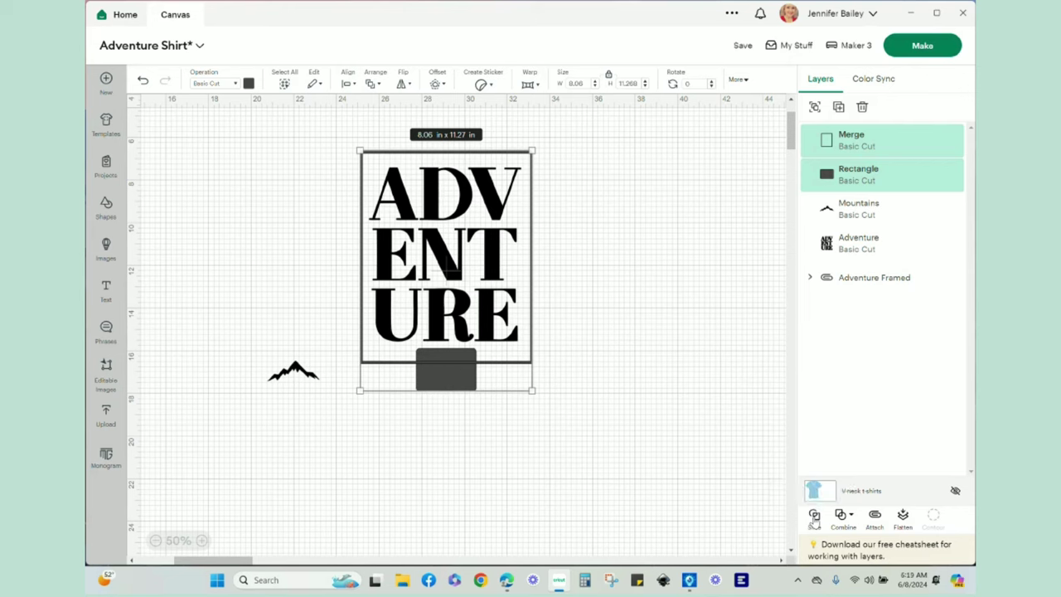
left_click(814, 515)
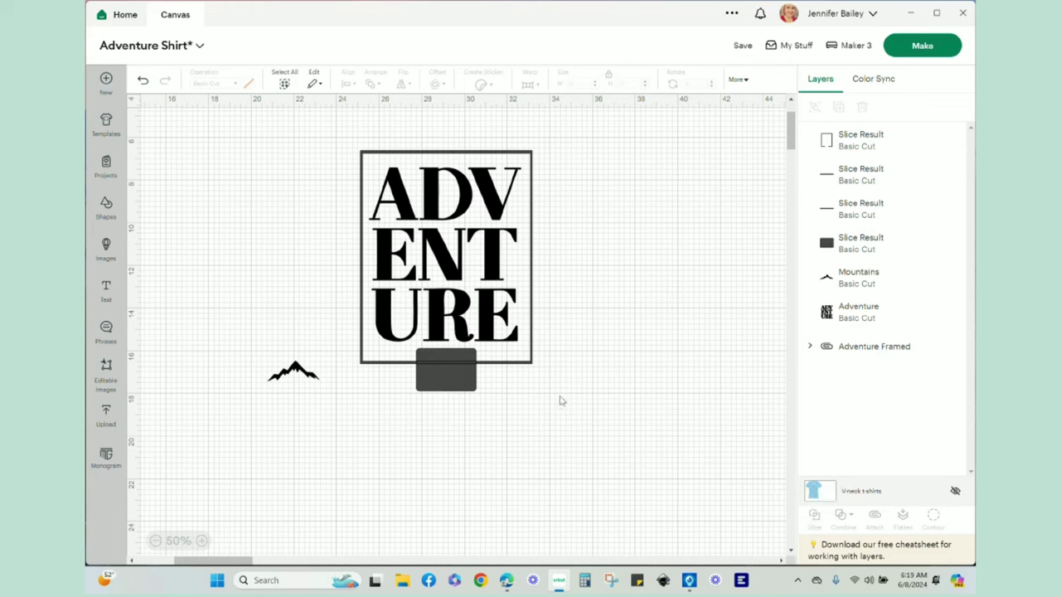
Delete the leftover rectangle and line pieces and move the gapped frame back over the text.
left_click_drag(446, 365, 251, 339)
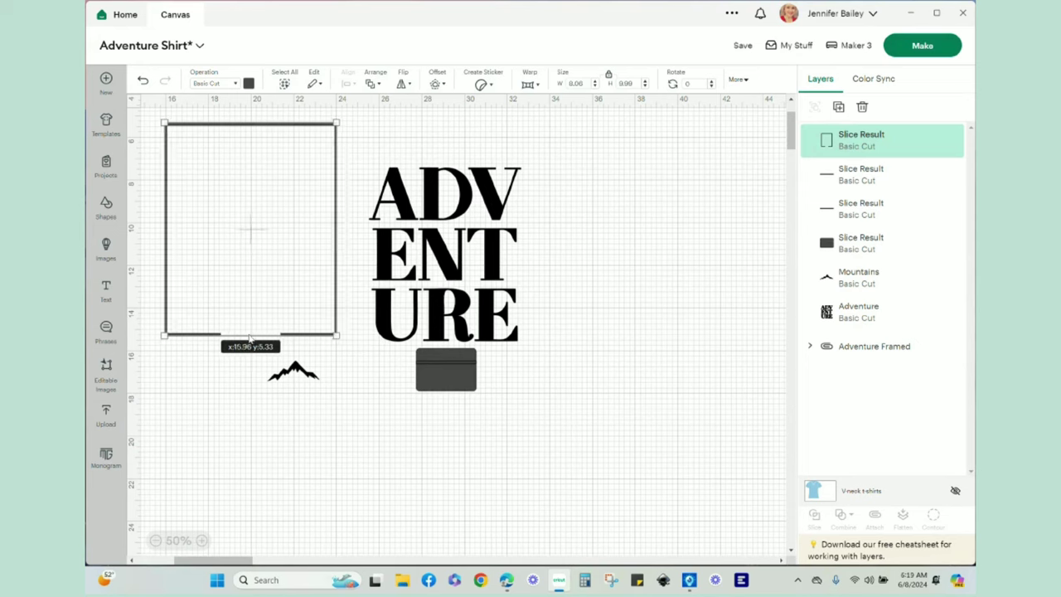
left_click(355, 428)
left_click_drag(399, 368, 520, 391)
key("Delete")
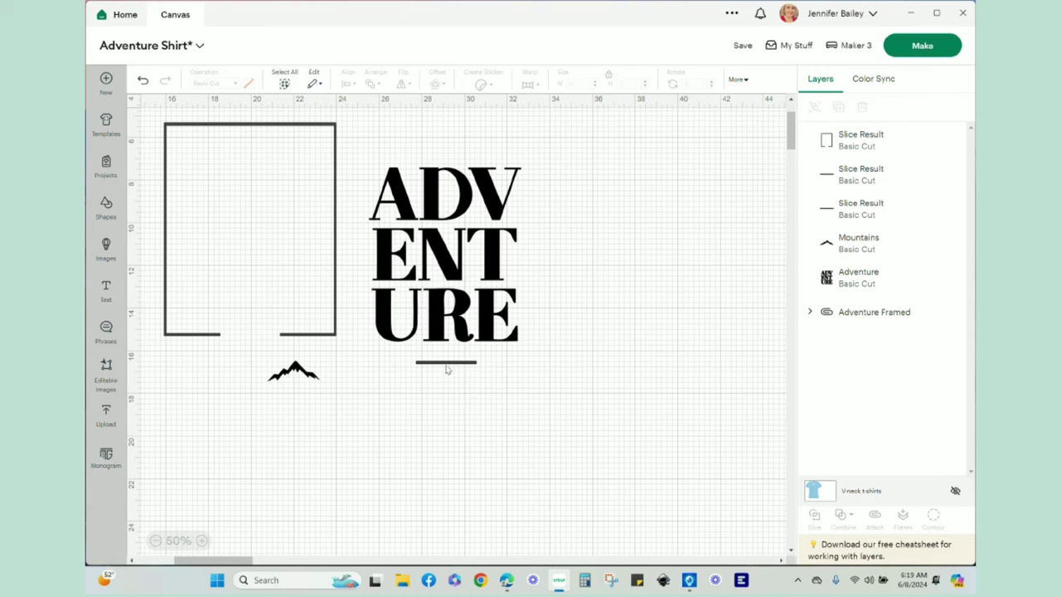
left_click_drag(445, 365, 630, 393)
left_click_drag(411, 355, 500, 394)
key("Delete")
left_click_drag(307, 291, 509, 322)
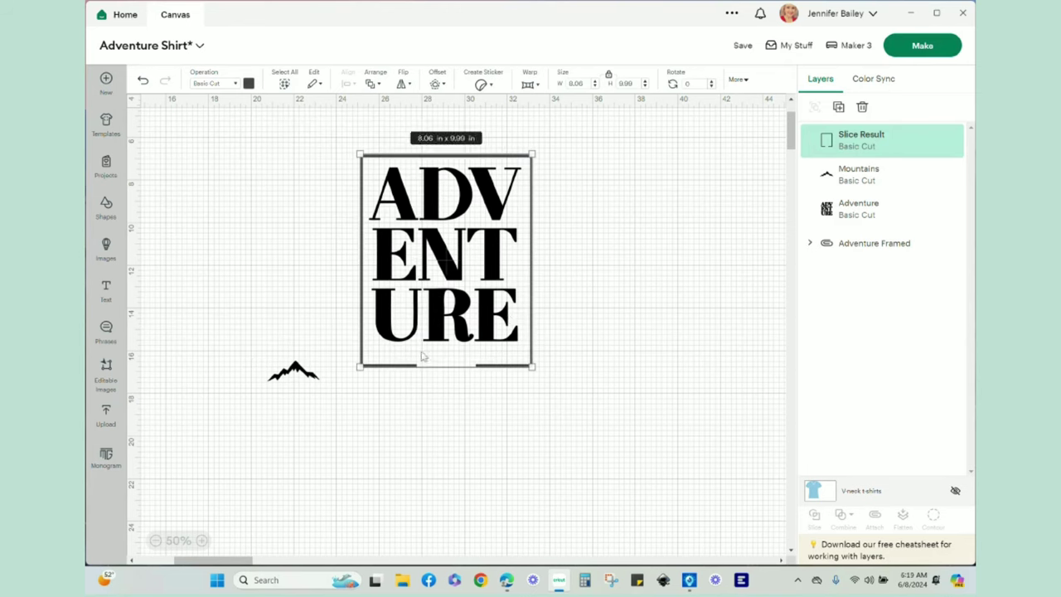
left_click(470, 418)
Set the mountains into the frame's gap and center them horizontally with the ADVENTURE lettering.
left_click_drag(301, 368, 453, 366)
left_click(471, 392)
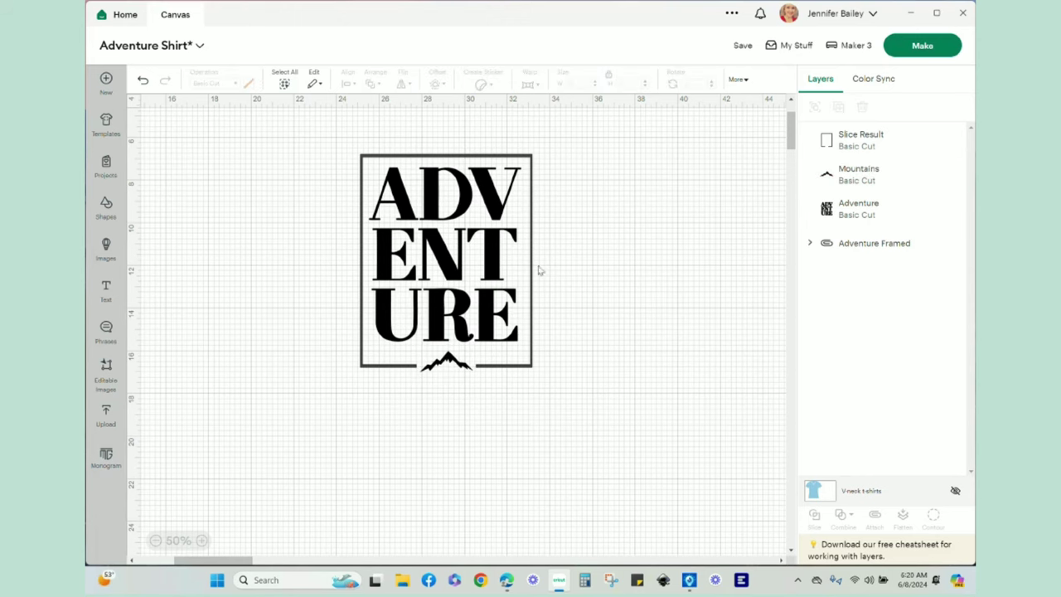
left_click_drag(533, 284, 333, 362)
left_click(449, 363)
left_click(458, 300, "shift")
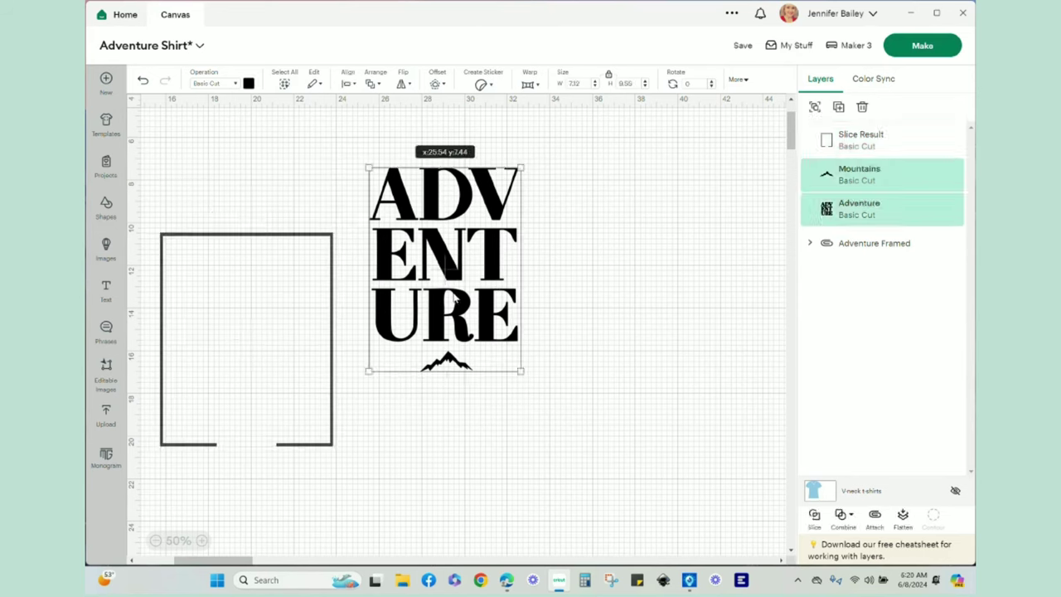
left_click(352, 85)
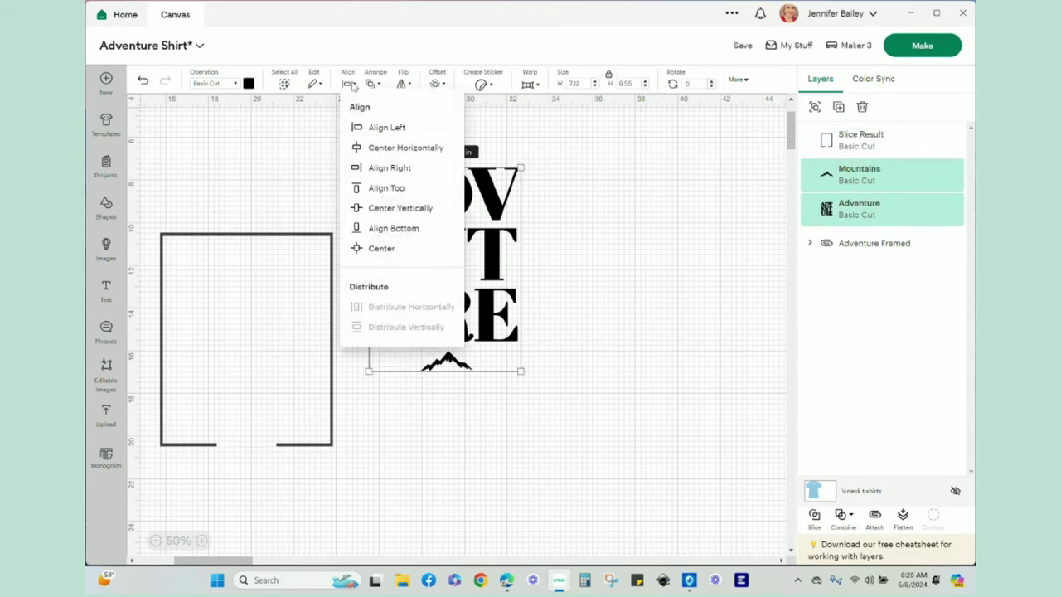
left_click(370, 149)
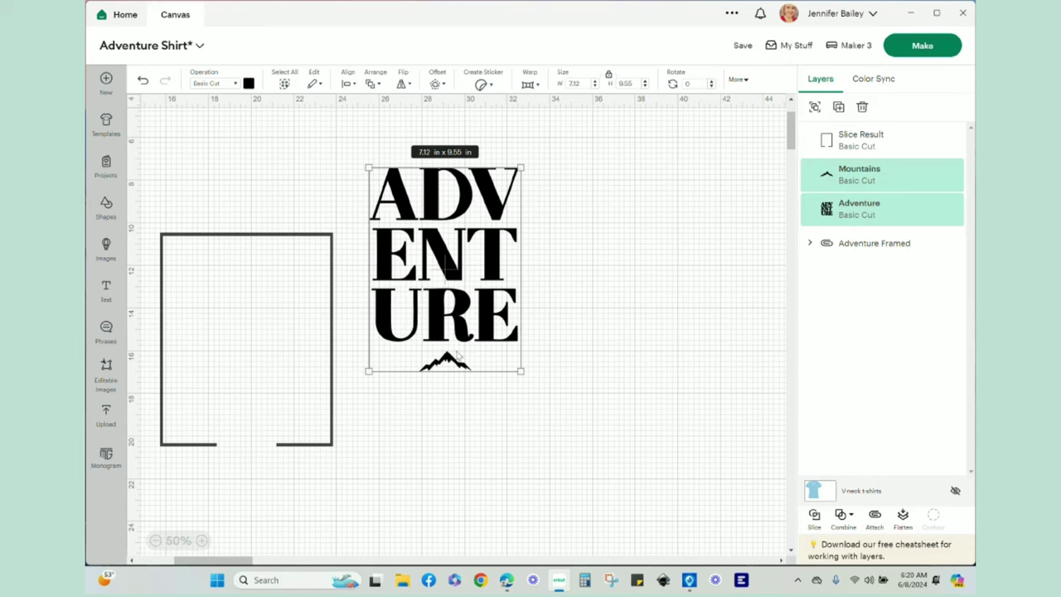
Reselect the lettering and mountains together and center them horizontally again, measuring 7.12 x 9.49 in.
left_click(485, 418)
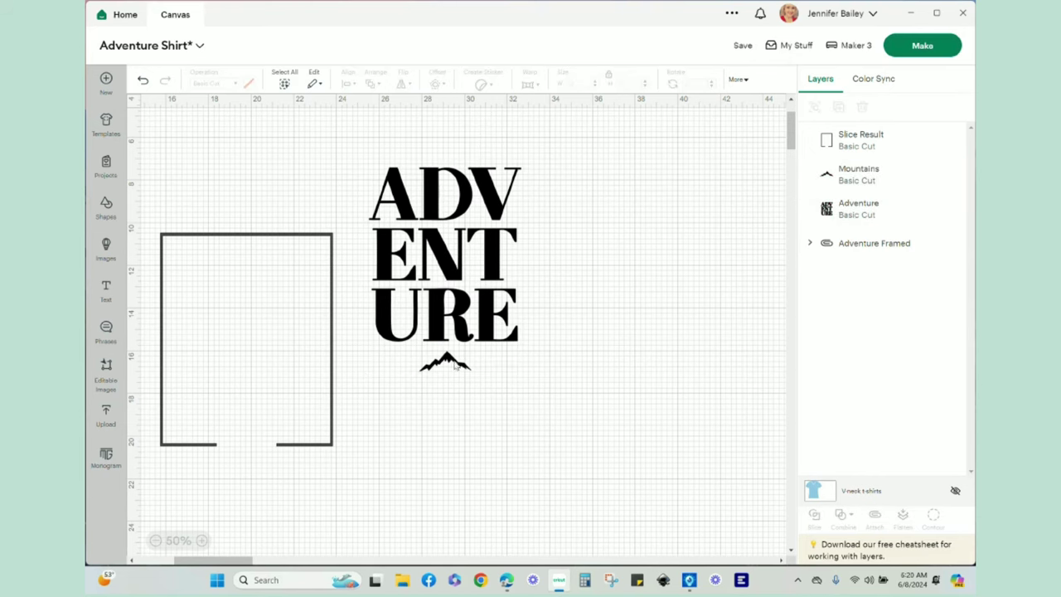
left_click(448, 364)
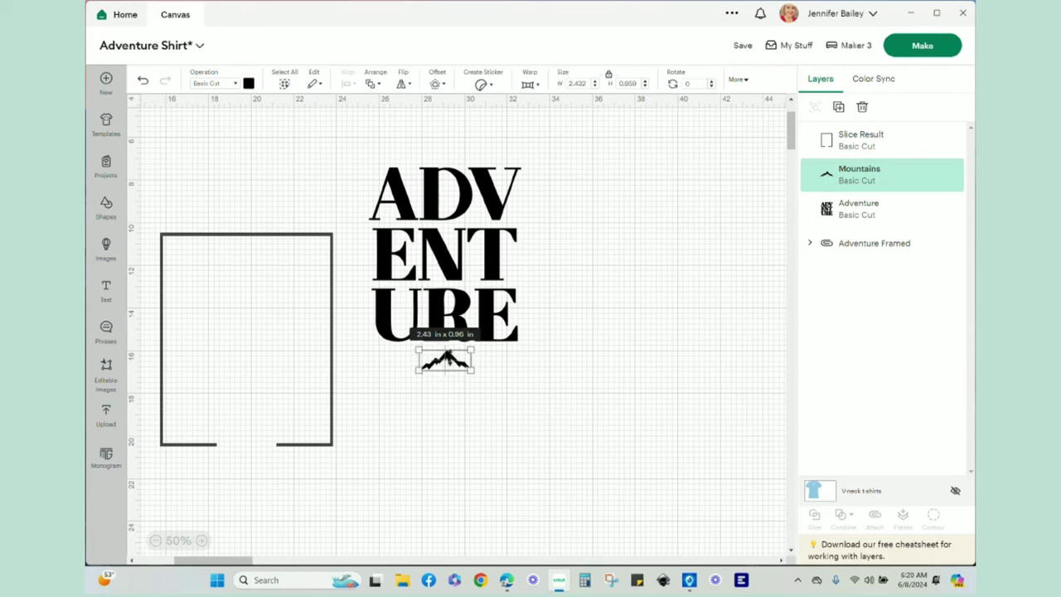
left_click(492, 396)
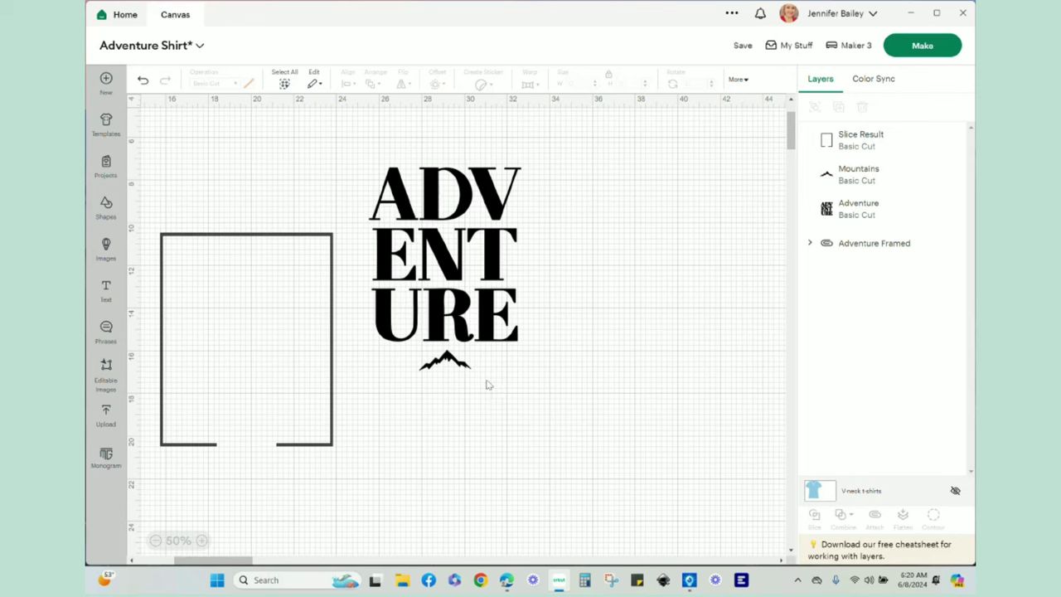
left_click_drag(363, 173, 559, 403)
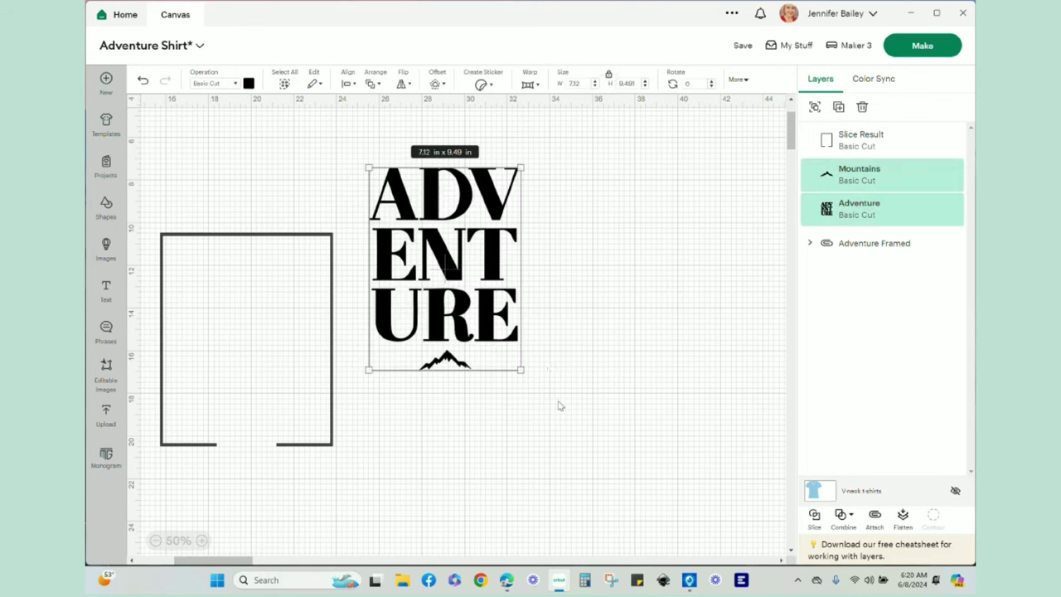
left_click(351, 85)
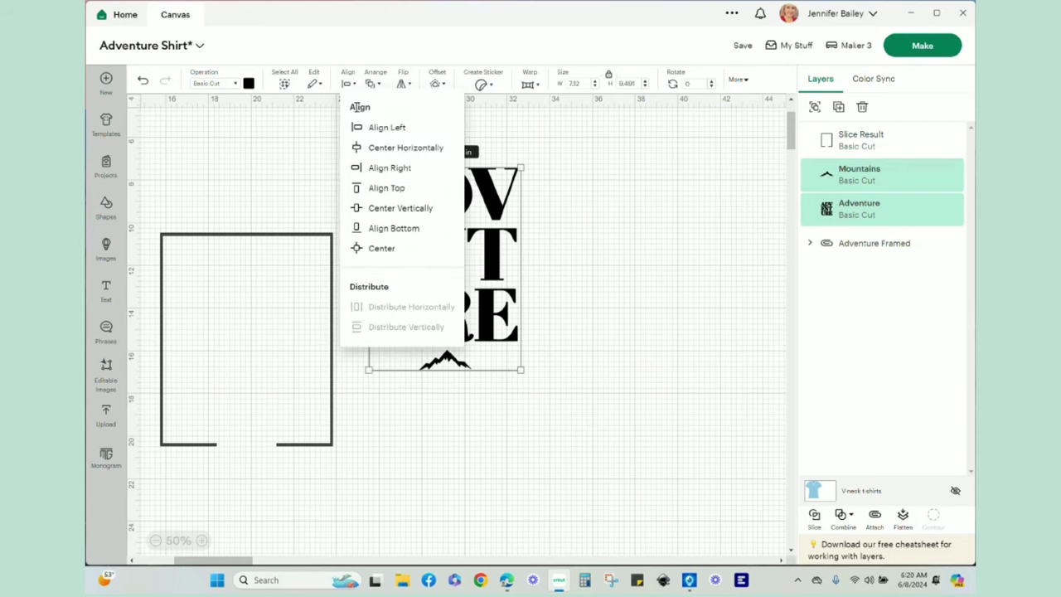
left_click(371, 146)
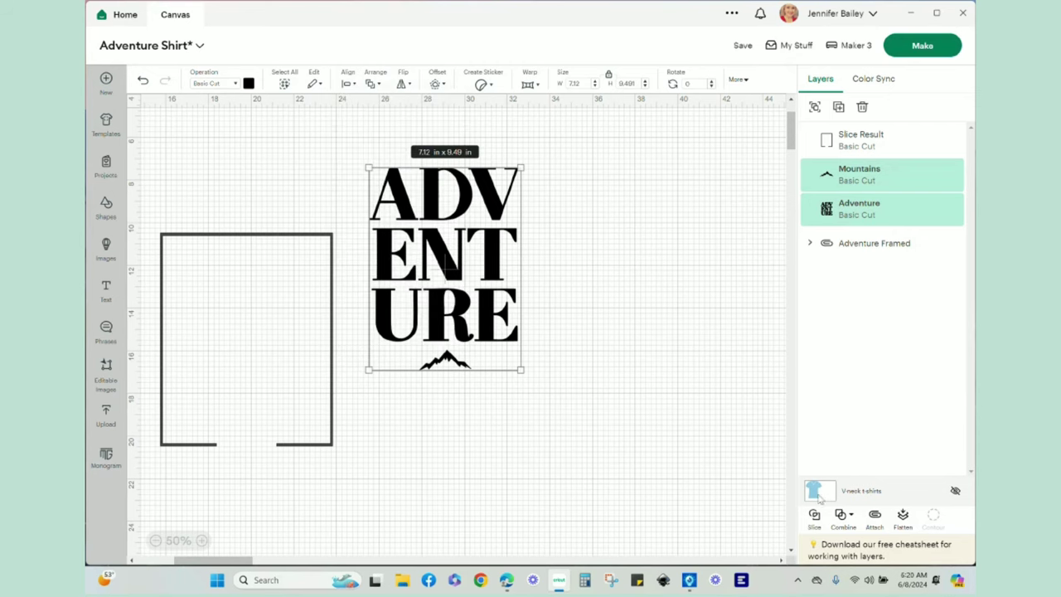
Attach the Mountains to the ADVENTURE lettering as one 7.12 x 9.49 in layer, then nudge it right.
left_click(843, 521)
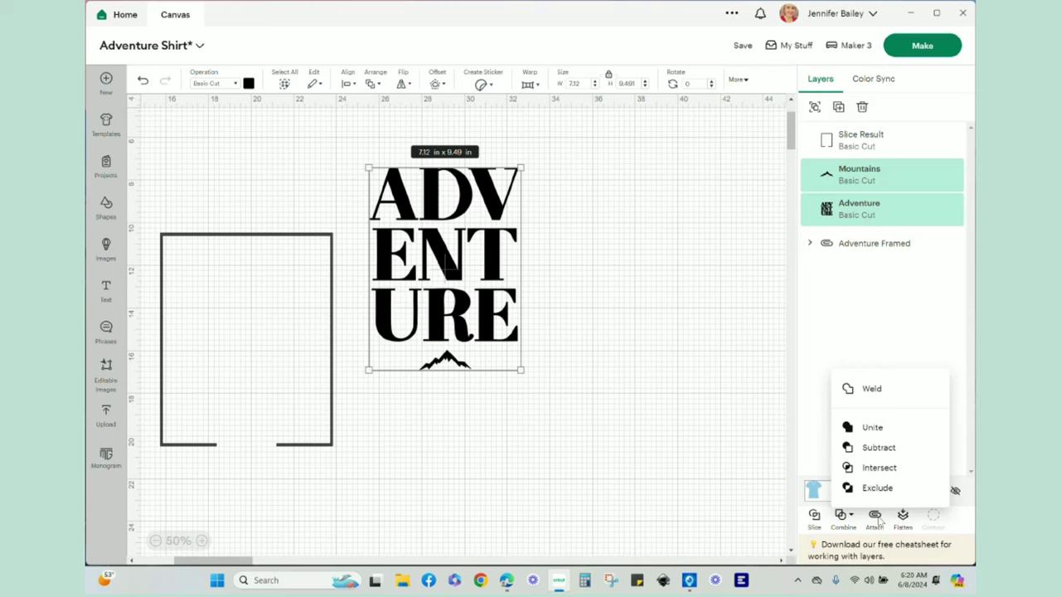
left_click(746, 536)
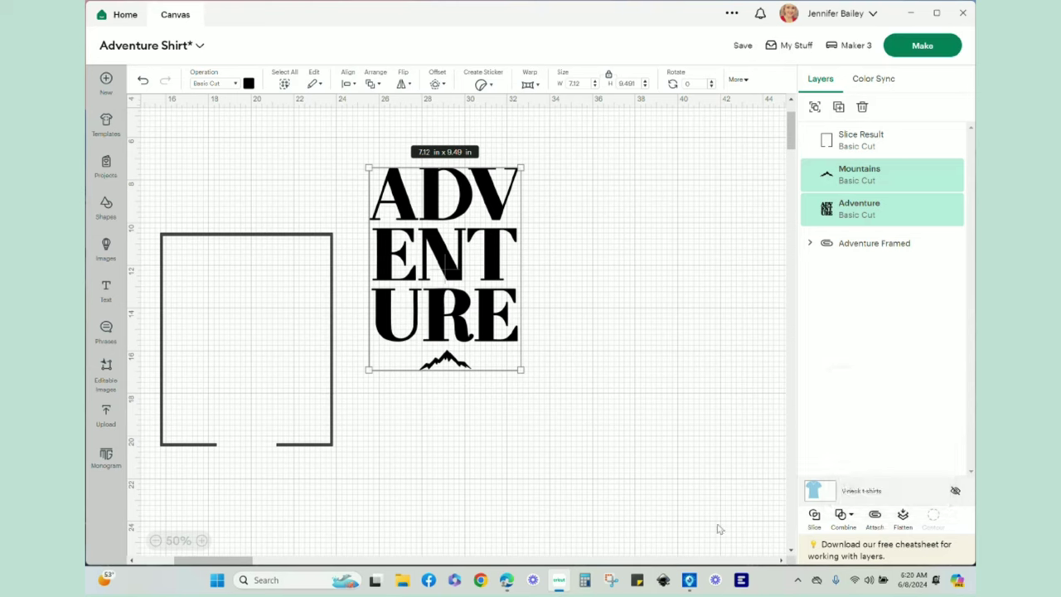
left_click(874, 519)
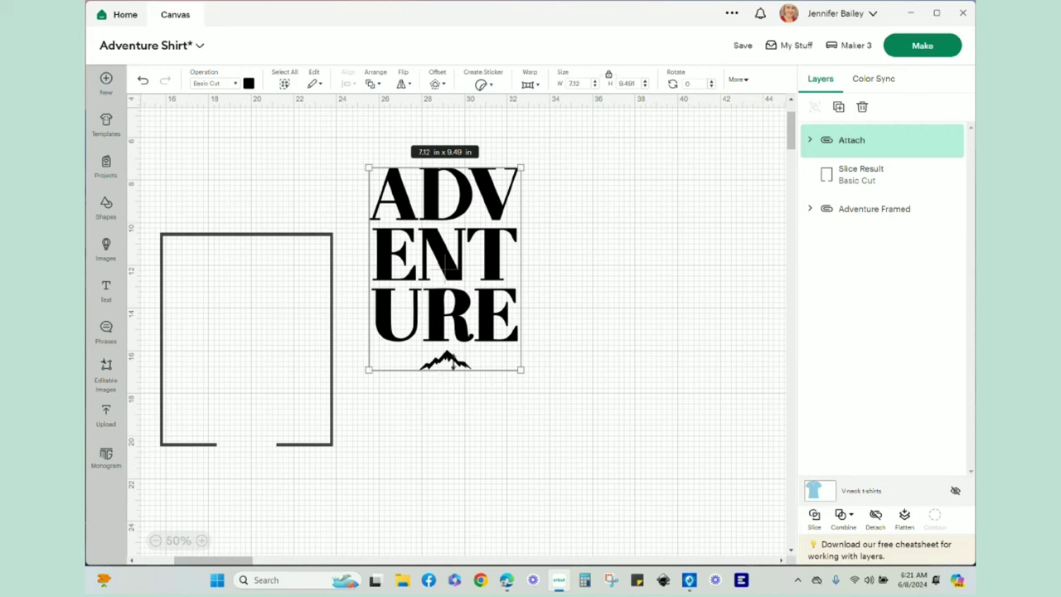
left_click(494, 425)
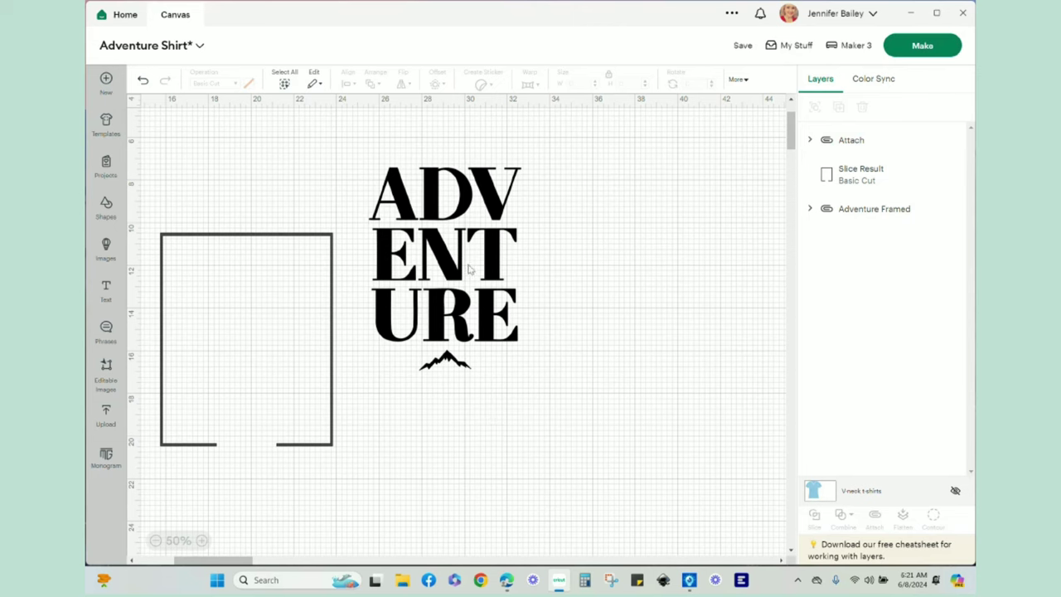
mouse_move(470, 268)
left_mouse_down()
mouse_move(487, 262)
mouse_move(473, 267)
left_mouse_up()
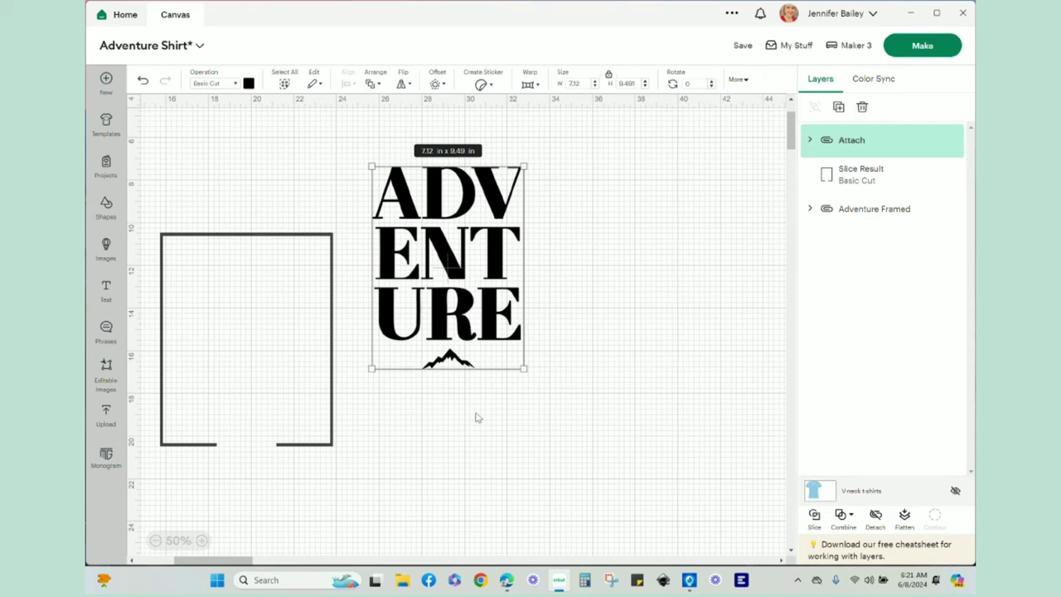
Move the sliced rectangular frame up beside the ADVENTURE lettering and fine-tune its position.
left_click(520, 403)
left_click_drag(292, 363, 320, 297)
left_click(354, 379)
left_click(280, 398)
left_click(221, 158)
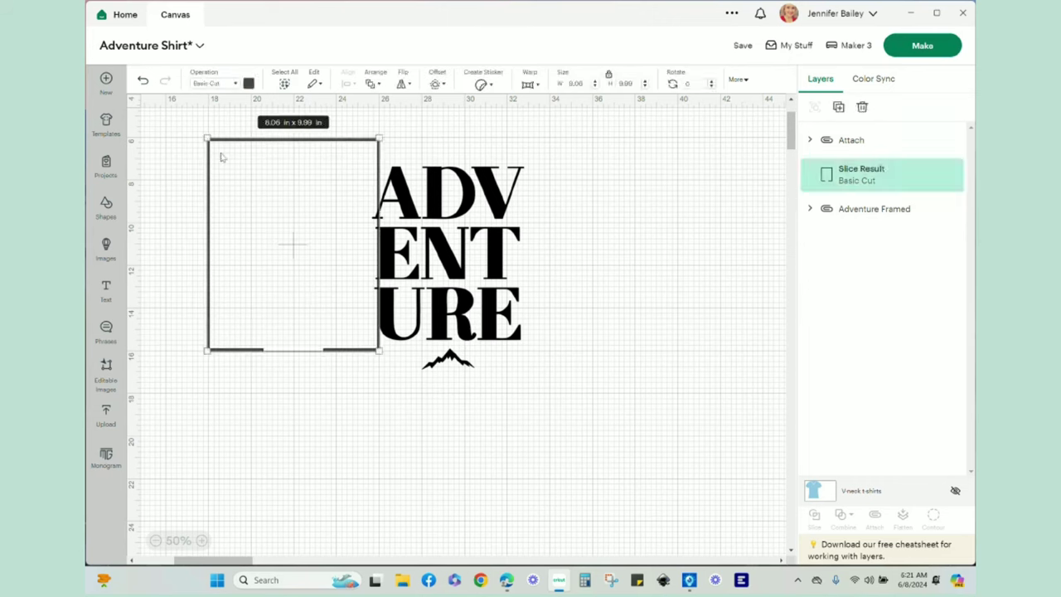
left_click_drag(221, 158, 220, 157)
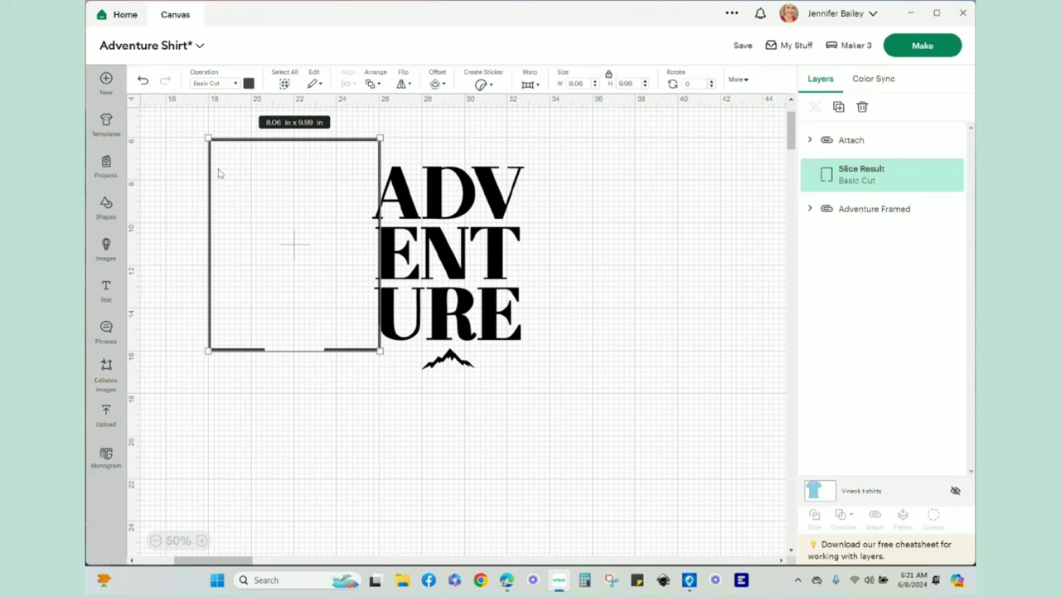
left_click(284, 415)
Drag the lettering group into the frame, lowering it so the mountains fill the gap, then select both.
left_click_drag(456, 257, 301, 242)
left_click(470, 325)
left_click(297, 349)
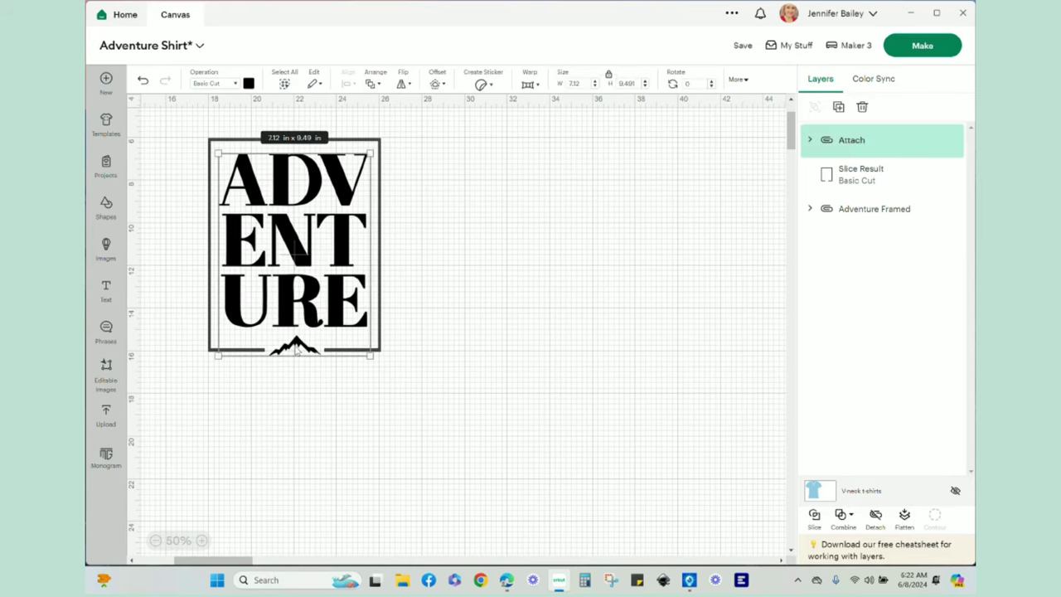
left_click_drag(296, 348, 295, 347)
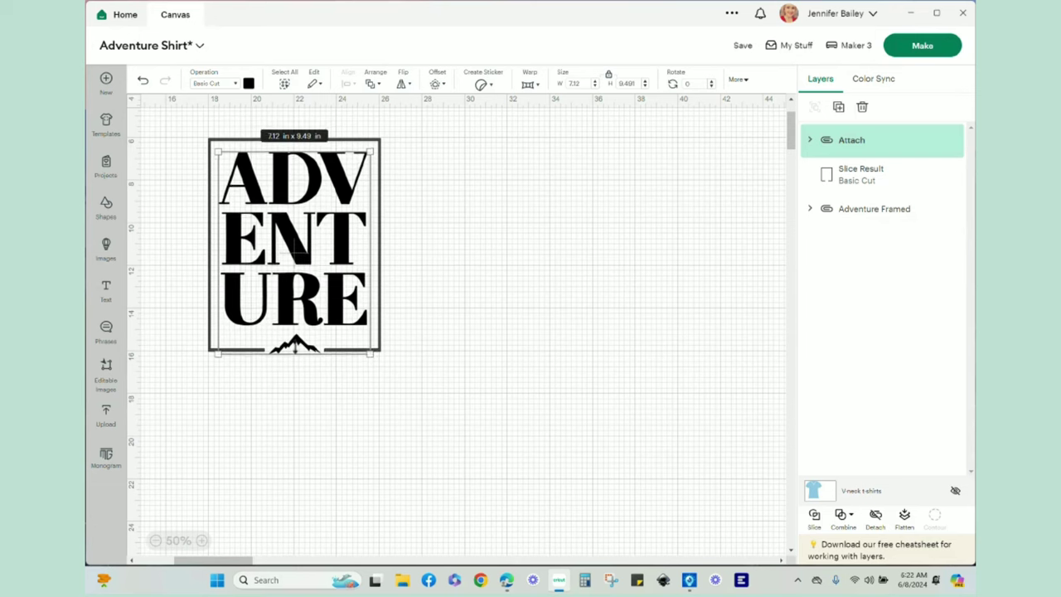
left_click(430, 347)
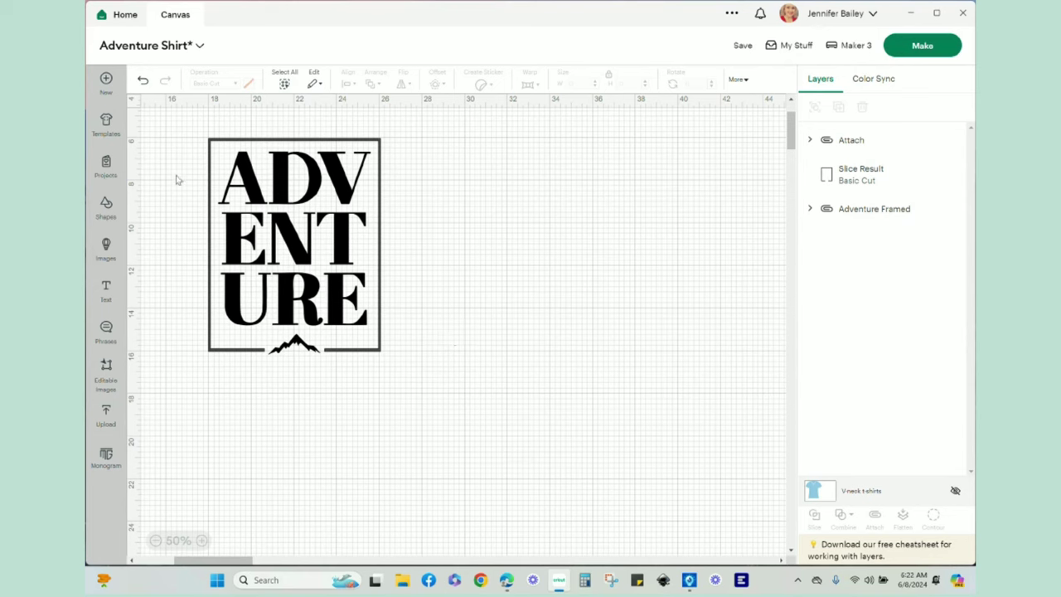
left_click_drag(176, 180, 459, 340)
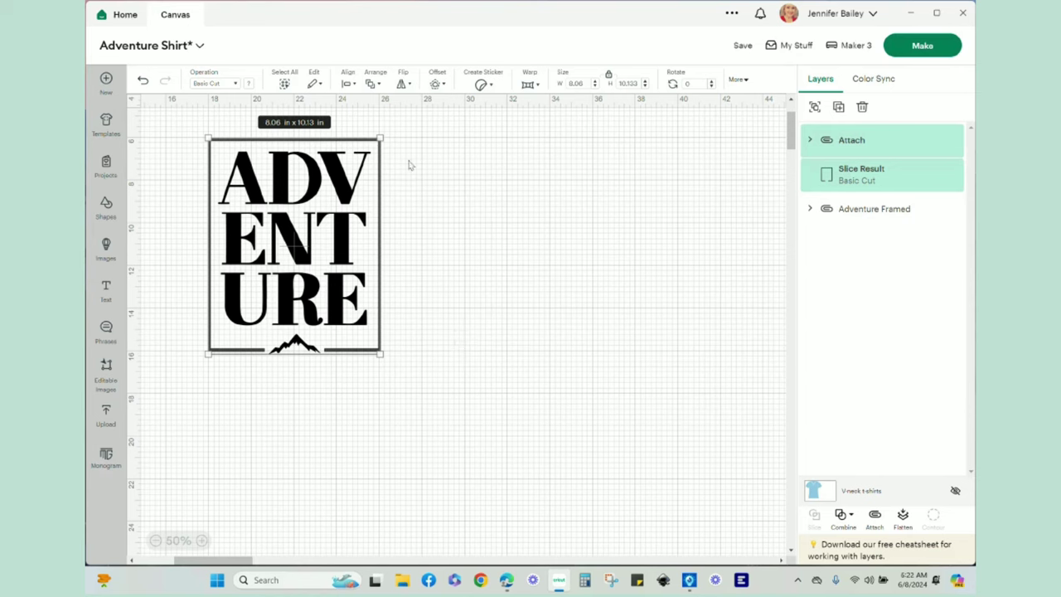
Center the lettering horizontally within the frame and attach them into one design.
left_click(350, 83)
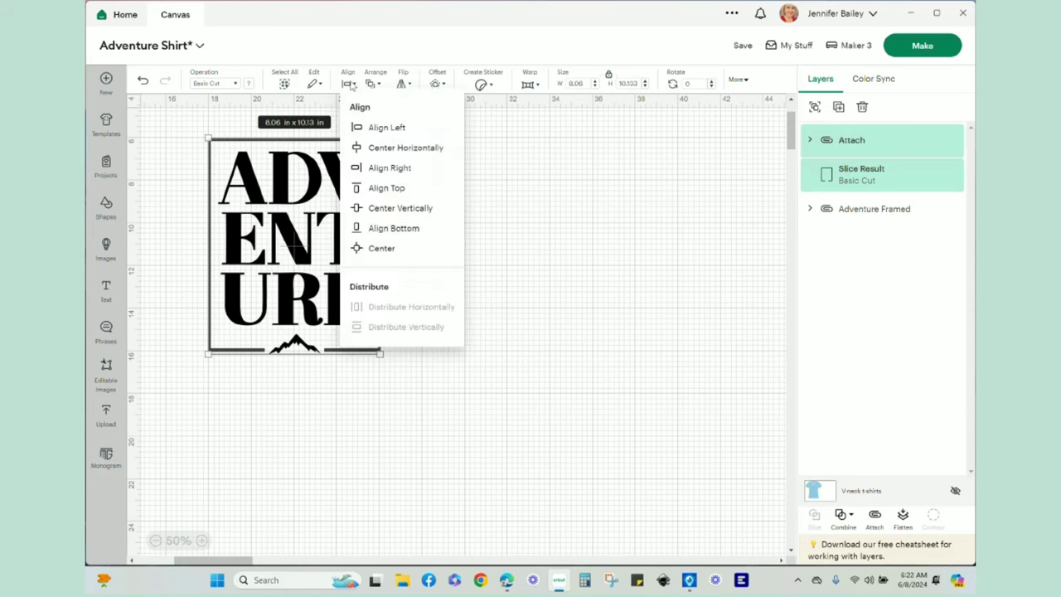
left_click(368, 147)
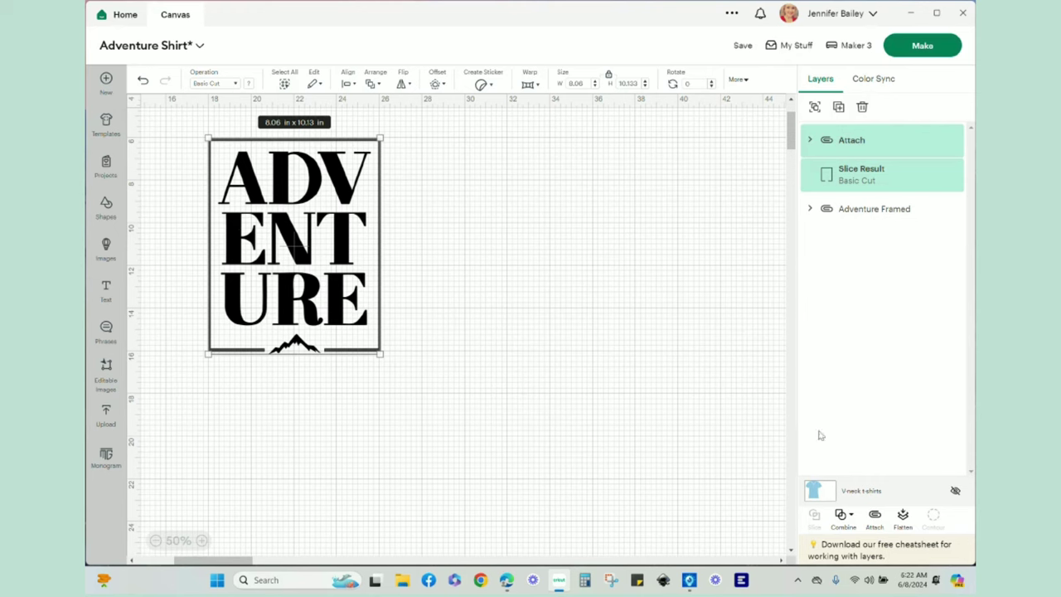
left_click(876, 515)
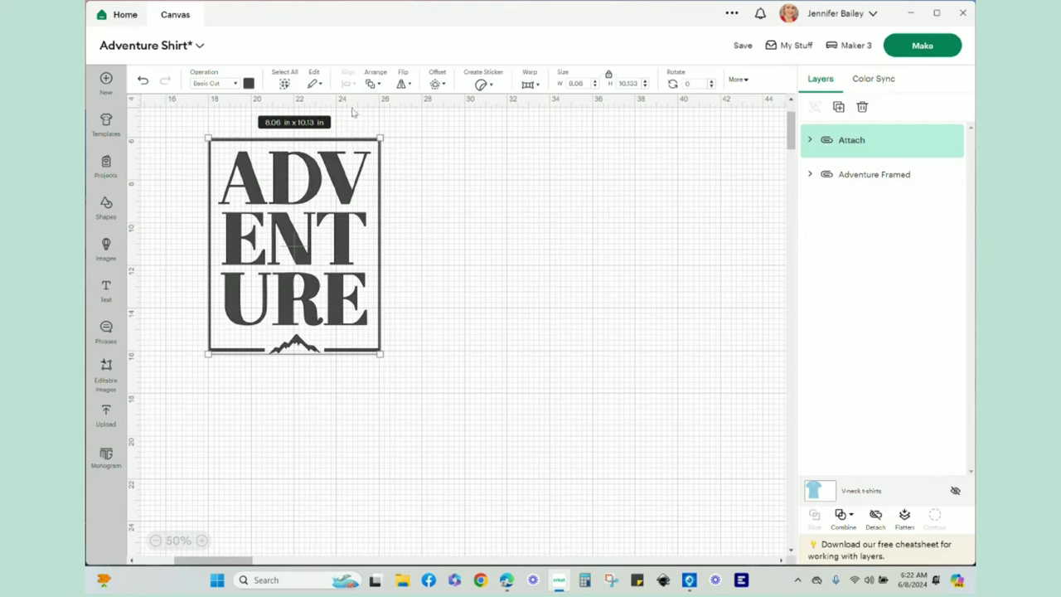
Color the whole 8.06 x 10.13 in design teal.
left_click(248, 84)
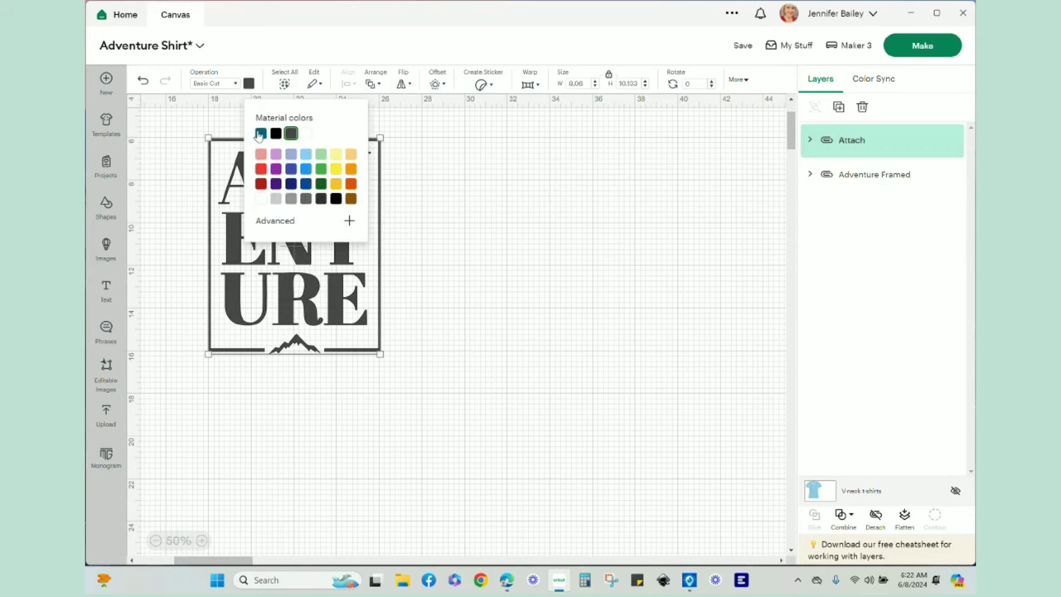
left_click(489, 270)
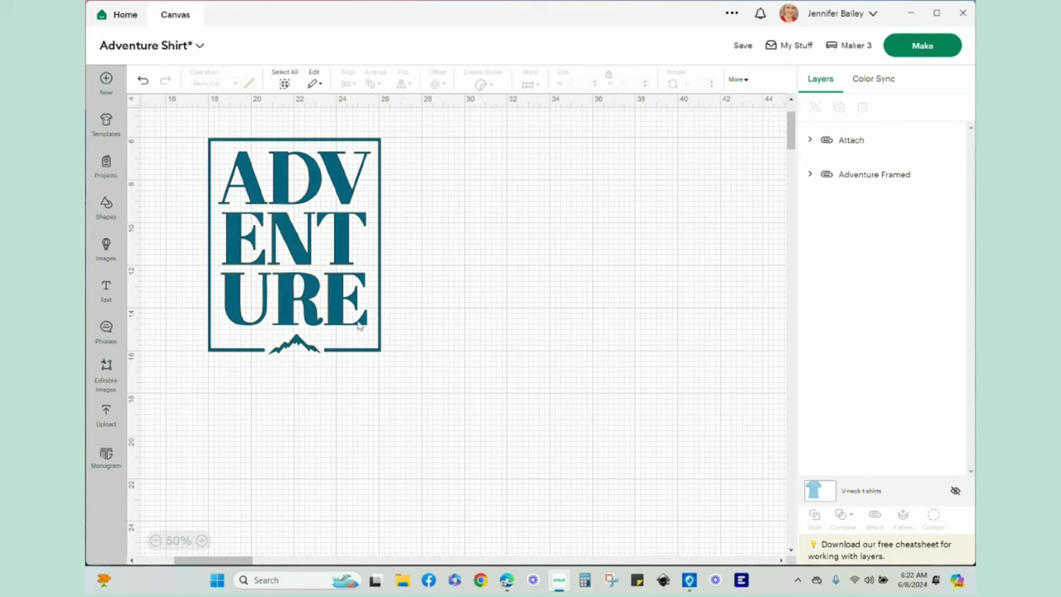
left_click(332, 283)
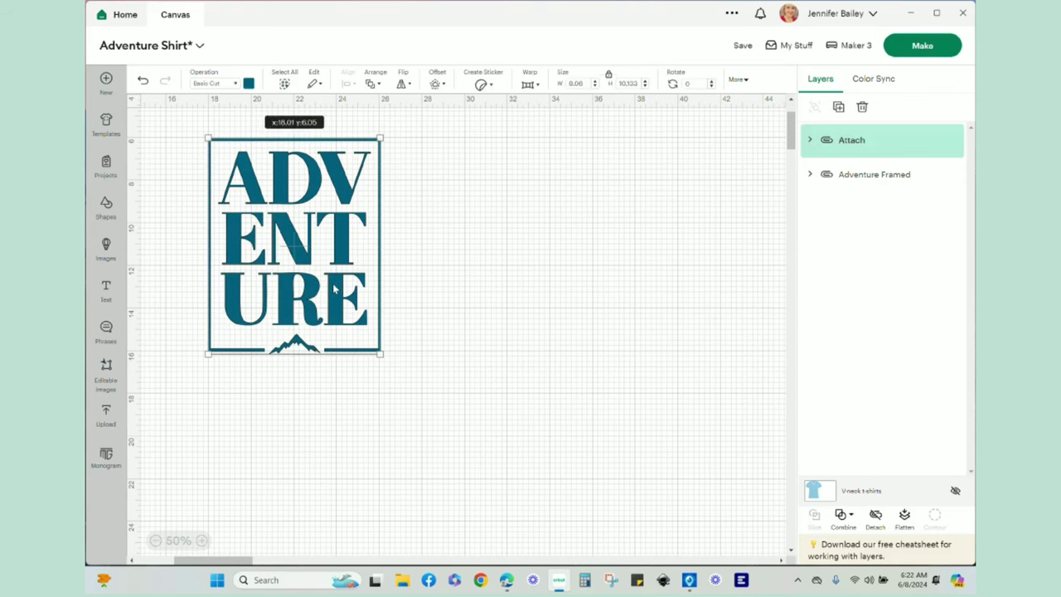
Hide the Attach layer, then select Adventure Framed and expand its Mountains, Slice Result and Adventure layers.
left_click(936, 140)
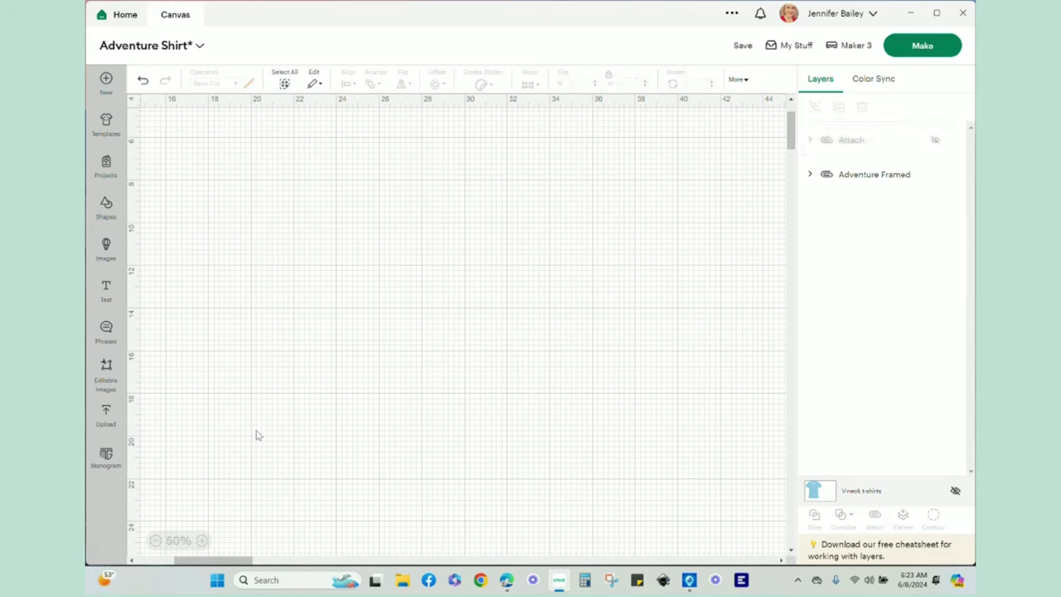
left_click_drag(222, 563, 184, 562)
scroll(303, 310, "up", 3)
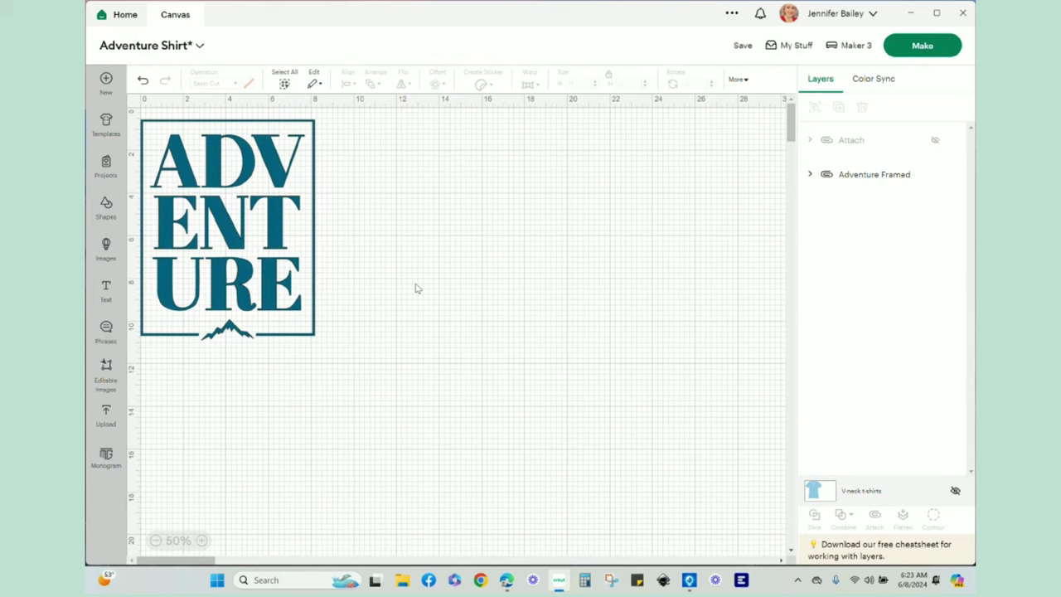
left_click(253, 251)
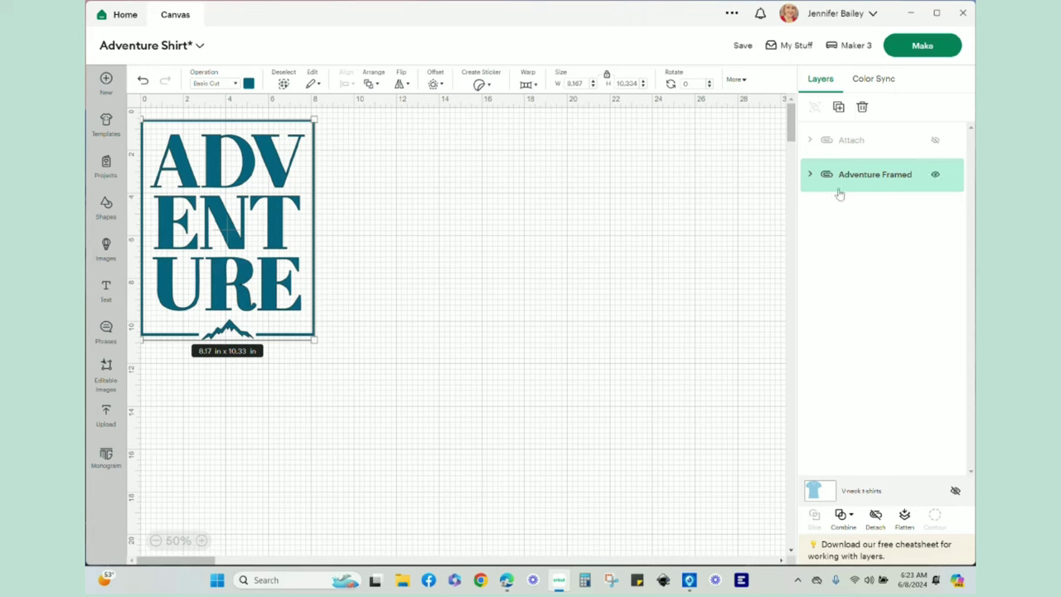
left_click(810, 177)
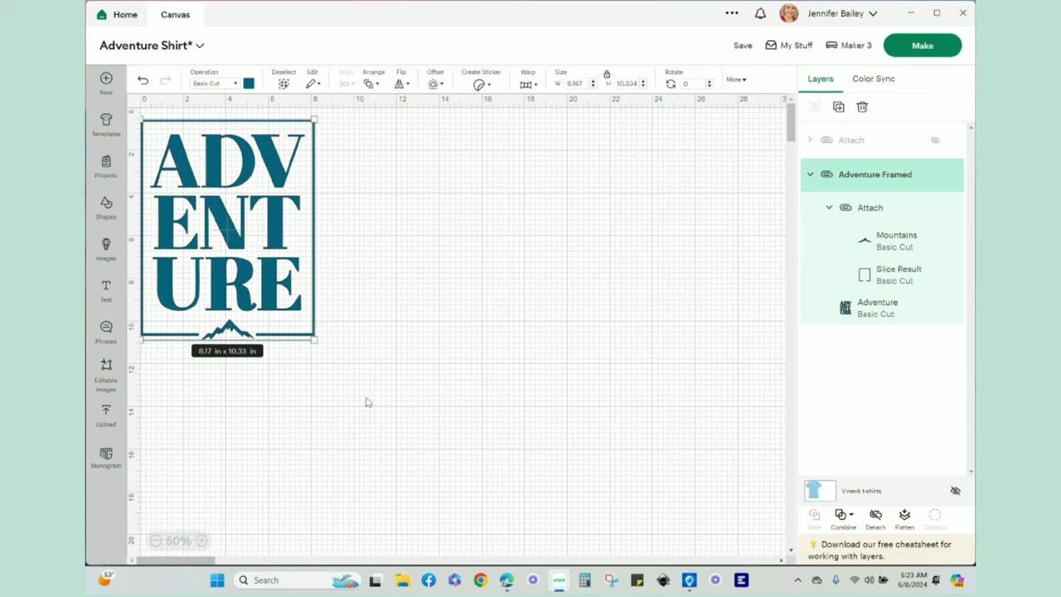
Mirror the design on the 12 x 12 in mat and continue to the Make step.
left_click(928, 49)
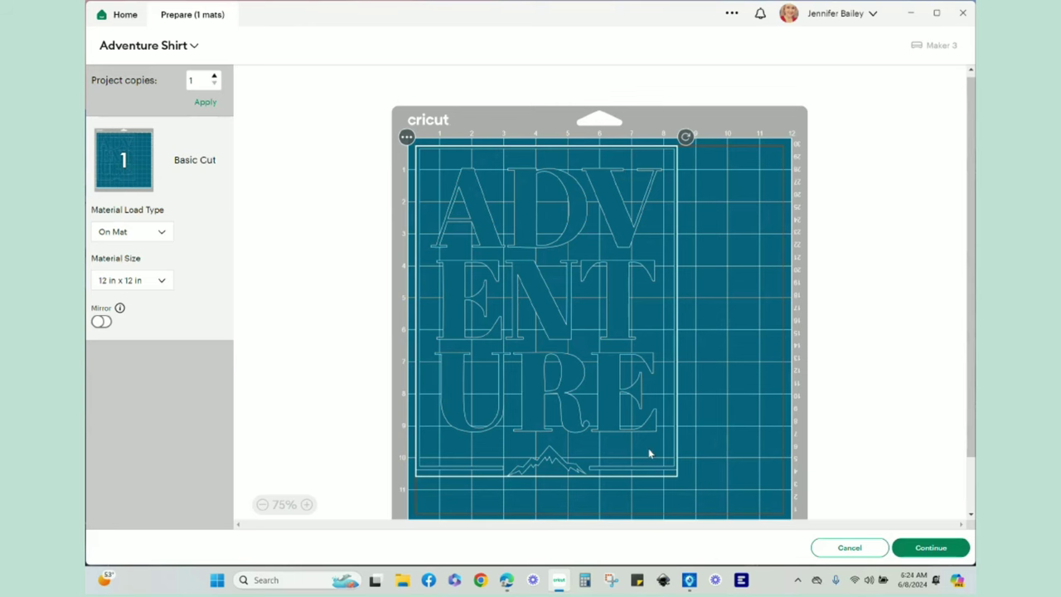
left_click(262, 505)
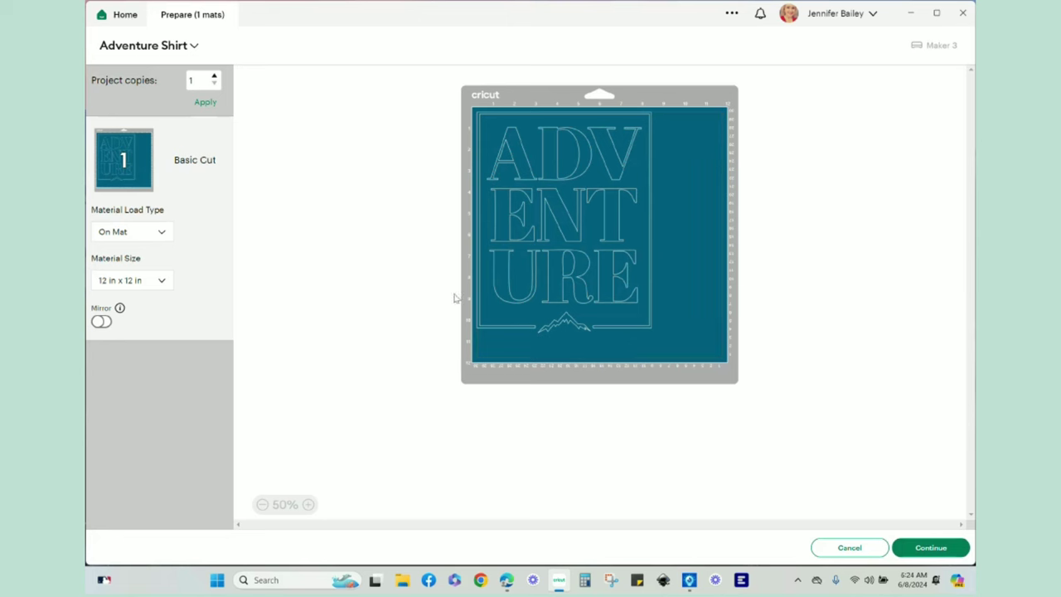
left_click(99, 323)
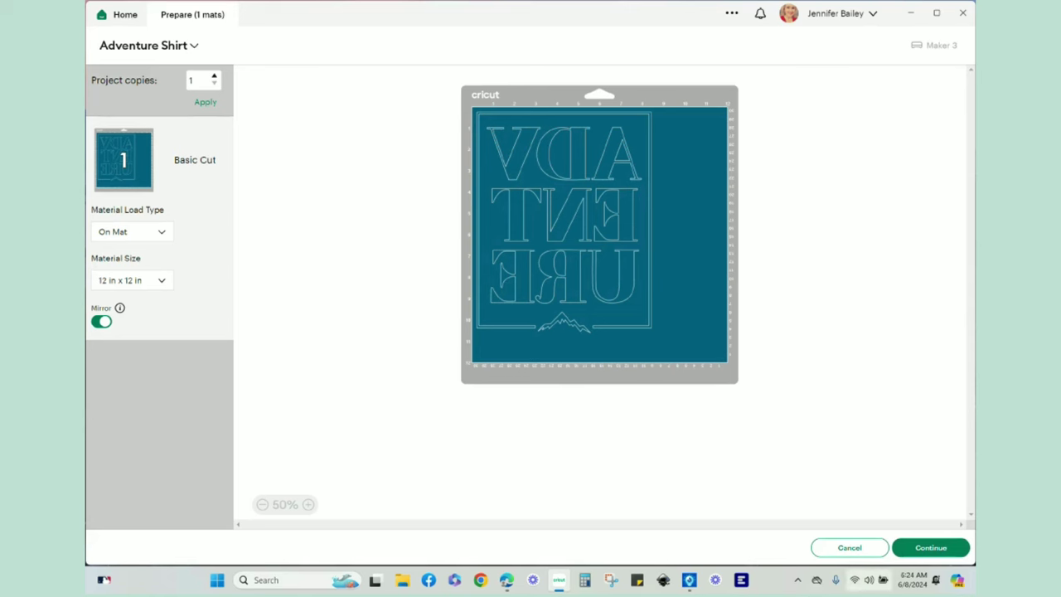
left_click(936, 551)
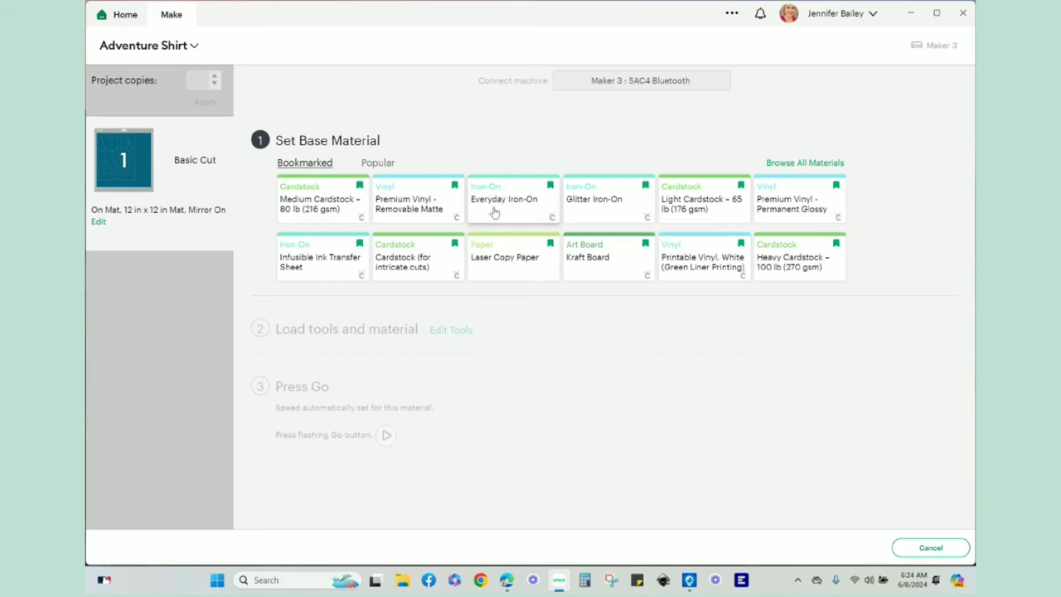
left_click(810, 163)
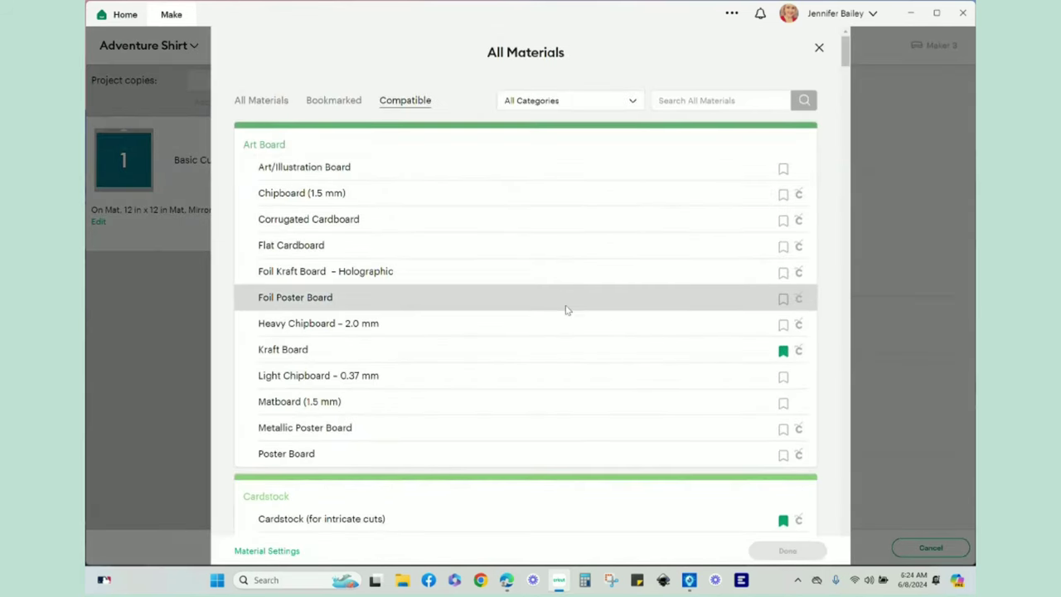
scroll(566, 309, "down", 3)
scroll(566, 311, "down", 15)
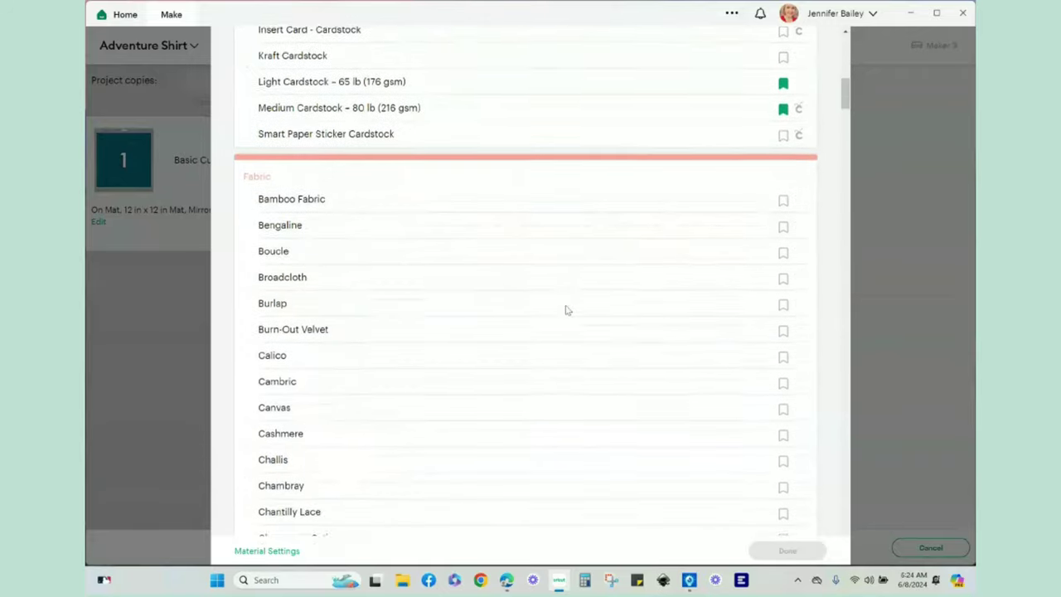
scroll(567, 310, "down", 15)
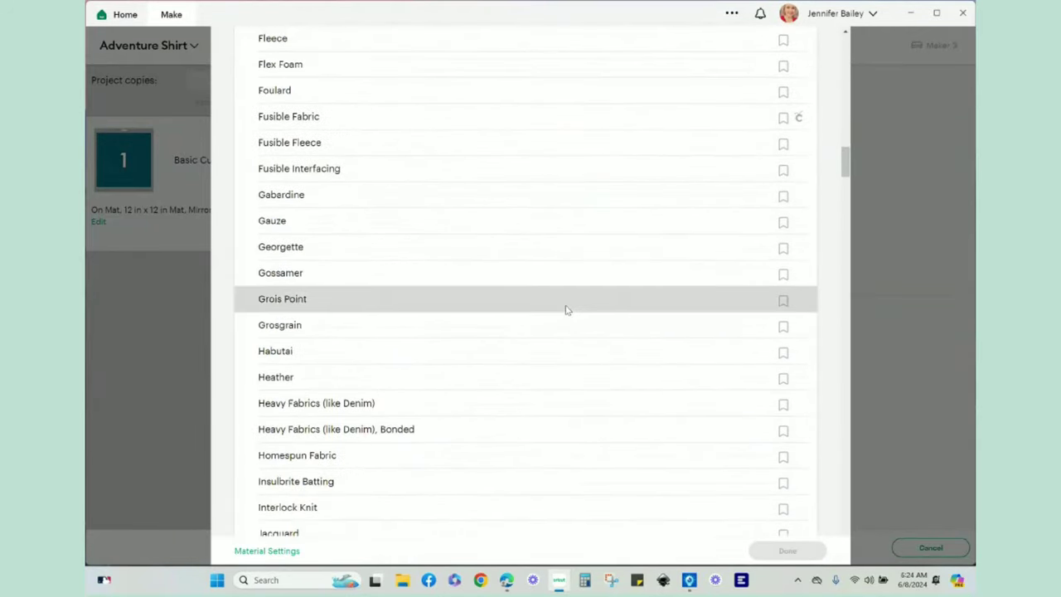
scroll(566, 310, "down", 15)
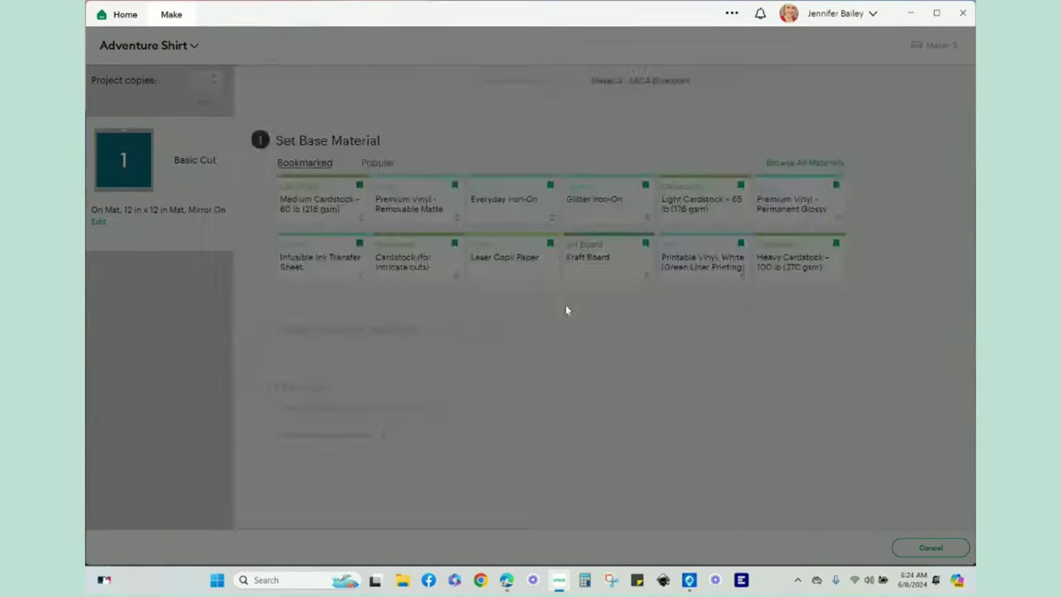
scroll(567, 310, "down", 12)
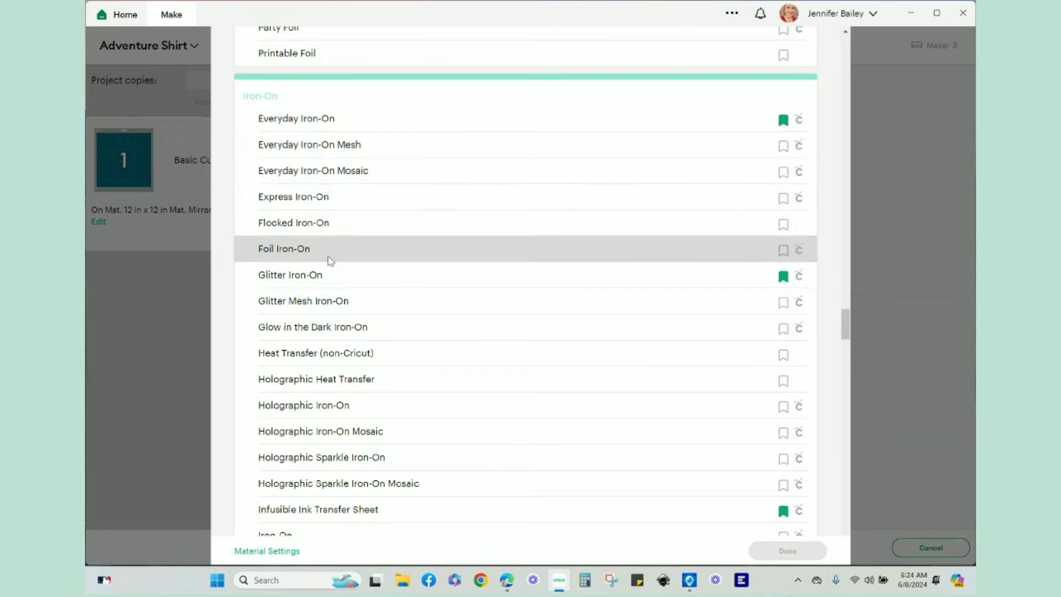
scroll(332, 258, "down", 1)
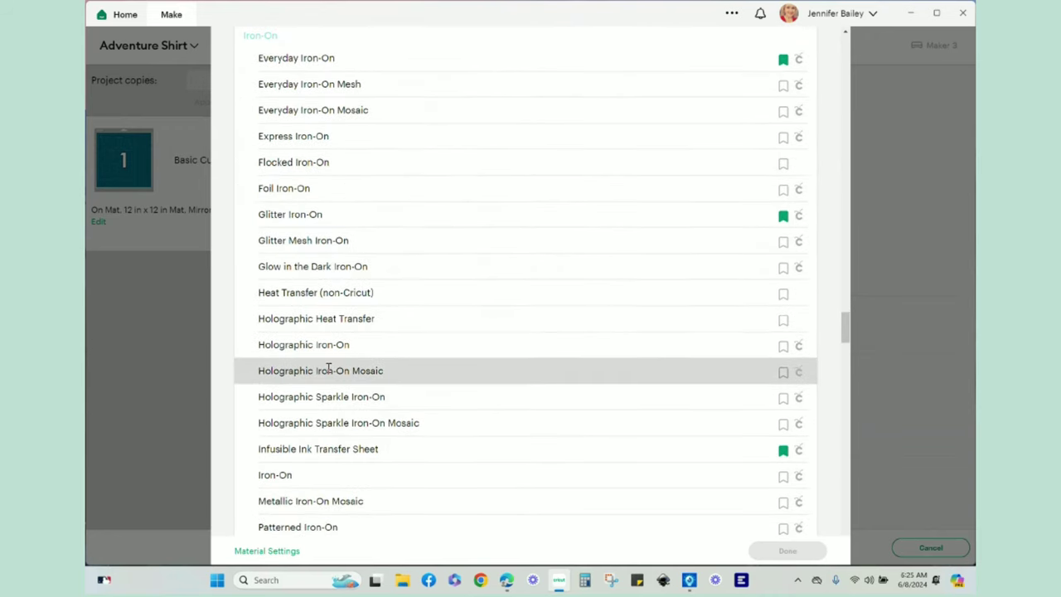
scroll(329, 367, "down", 2)
scroll(363, 222, "up", 1)
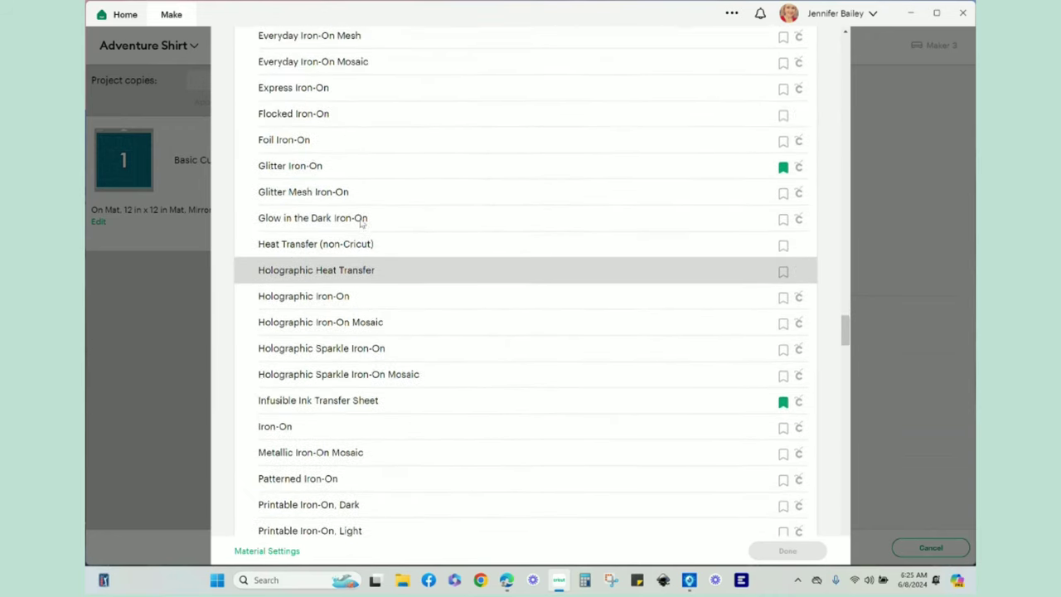
scroll(363, 223, "down", 10)
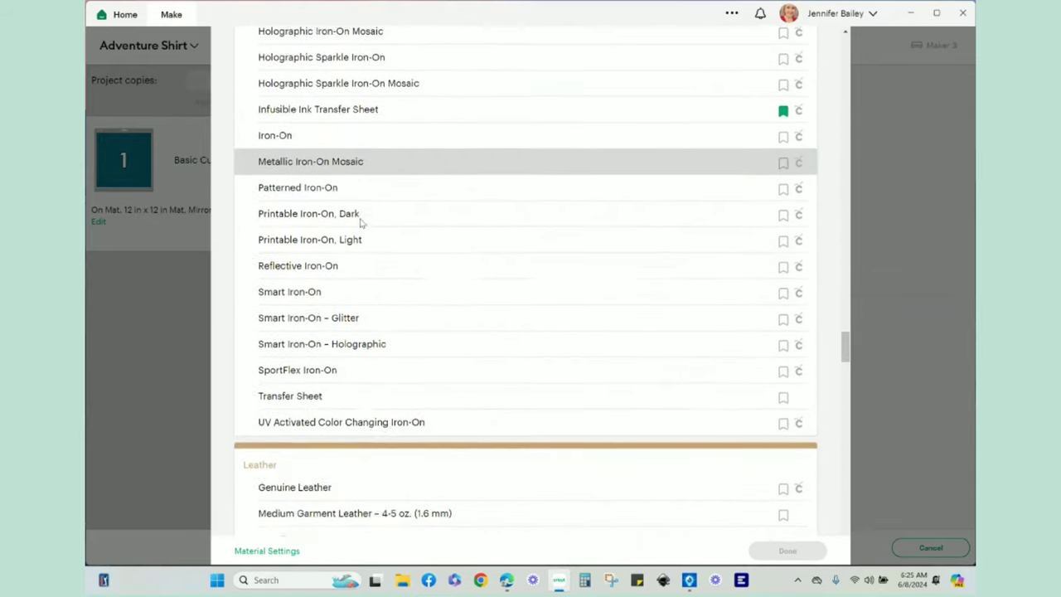
scroll(360, 222, "up", 20)
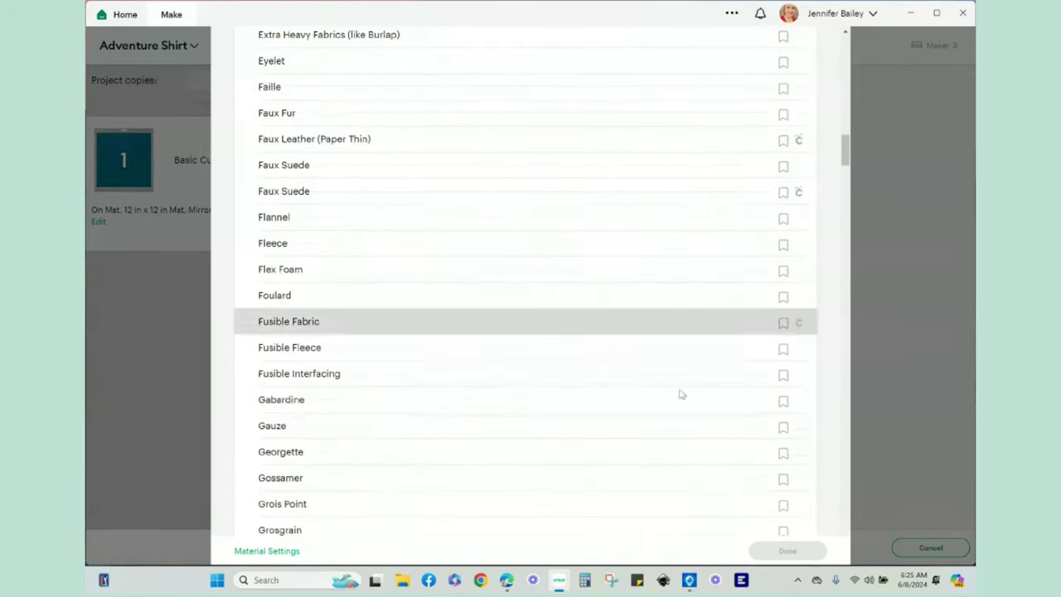
scroll(630, 105, "up", 15)
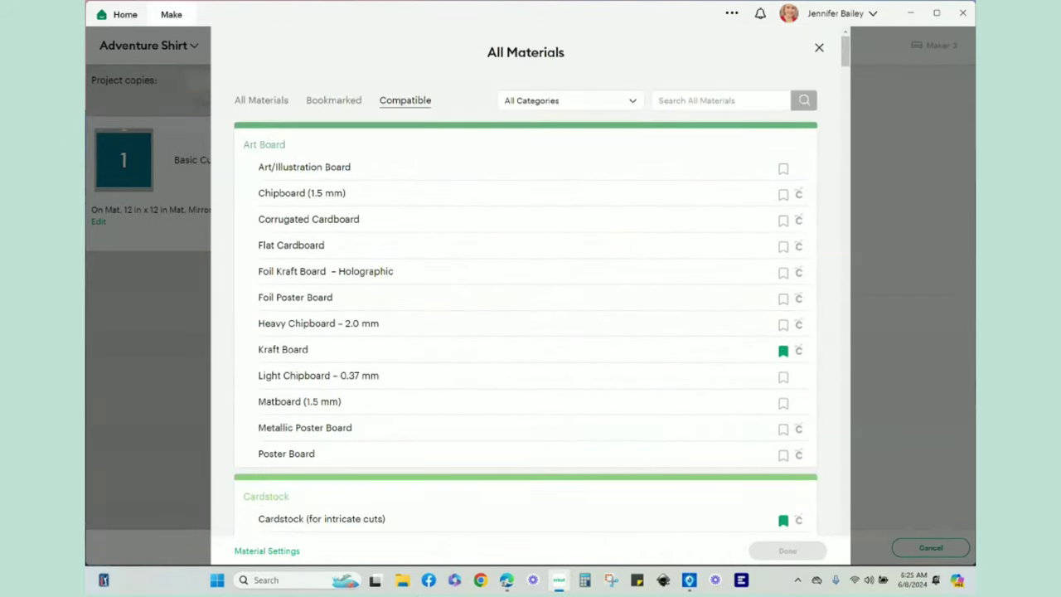
left_click(819, 47)
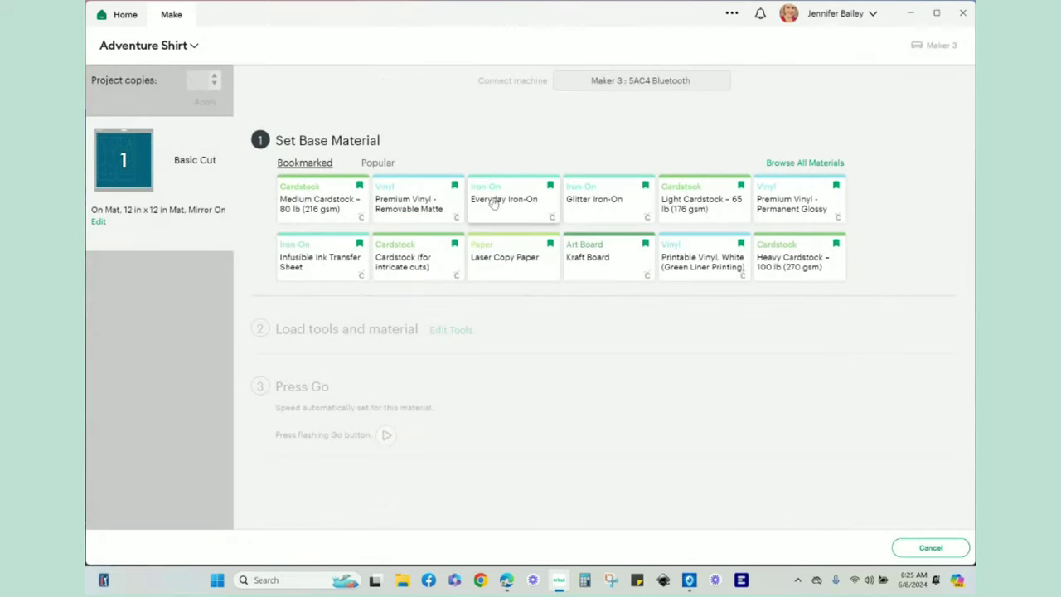
Choose Everyday Iron-On as the base material for the cut.
left_click(495, 202)
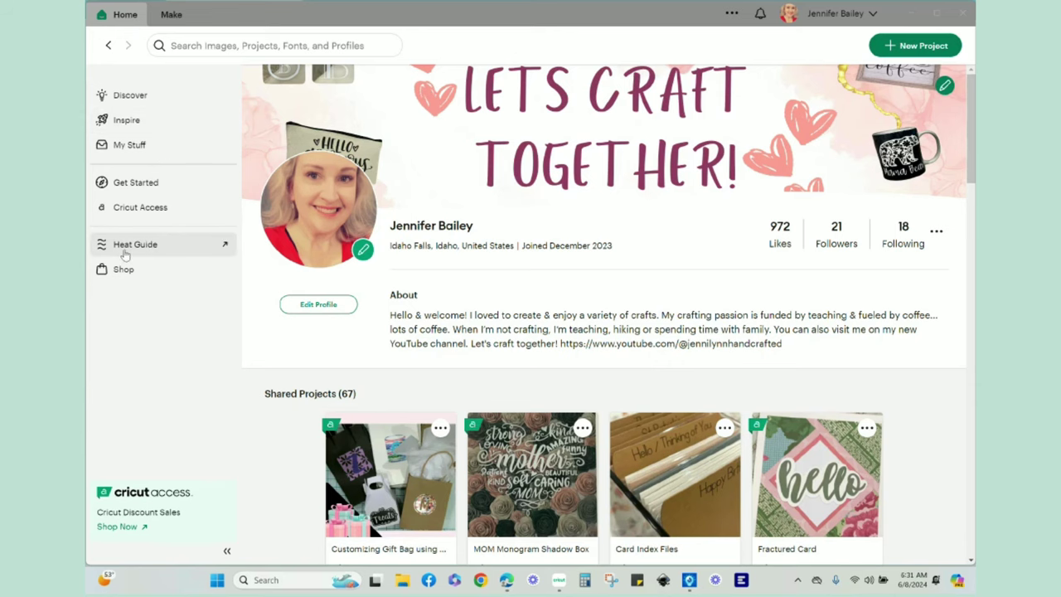
In the Heat Guide, select Everyday Iron-On / Lite / Metallic on a Cotton / Poly Blend base.
left_click(124, 249)
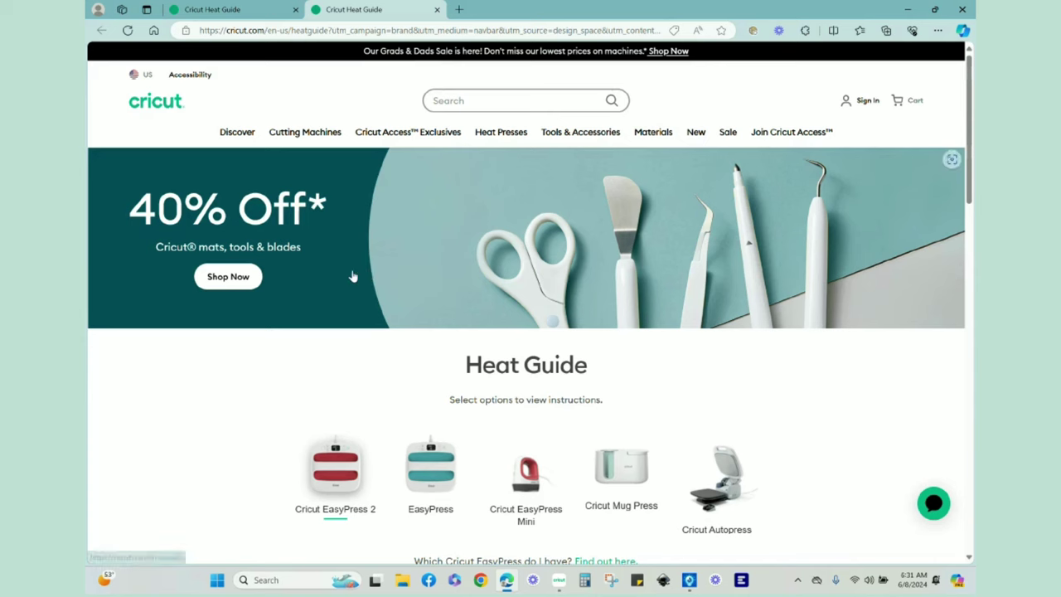
scroll(523, 396, "down", 2)
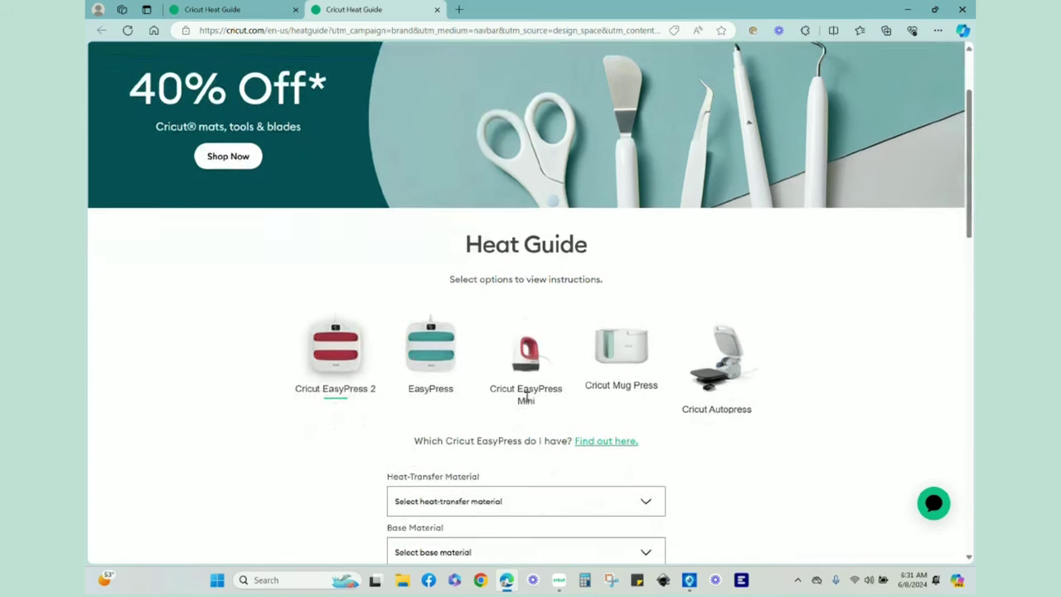
scroll(525, 396, "down", 2)
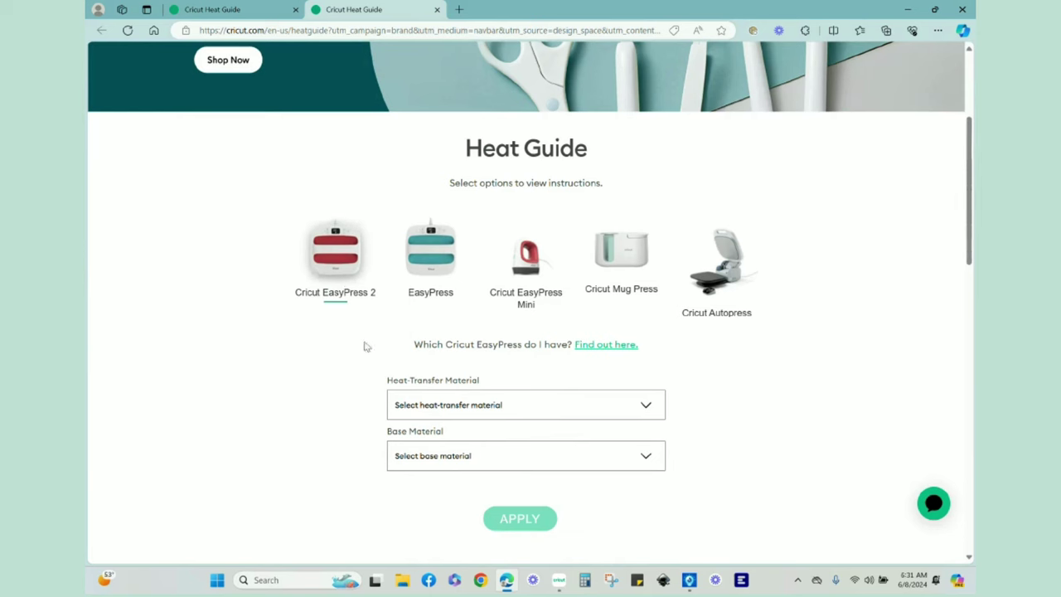
left_click(639, 406)
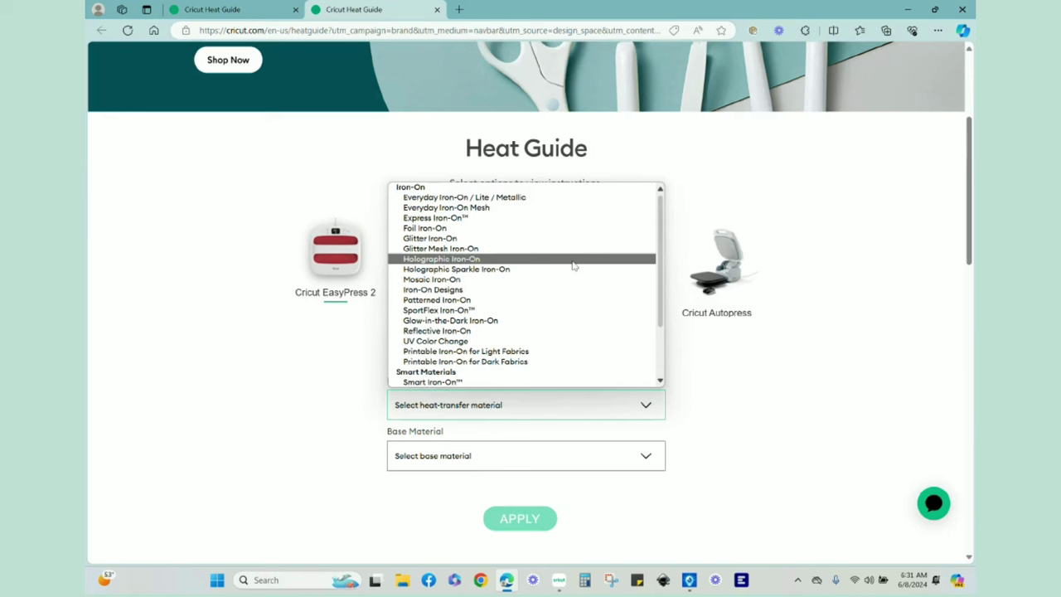
left_click(559, 201)
left_click(492, 458)
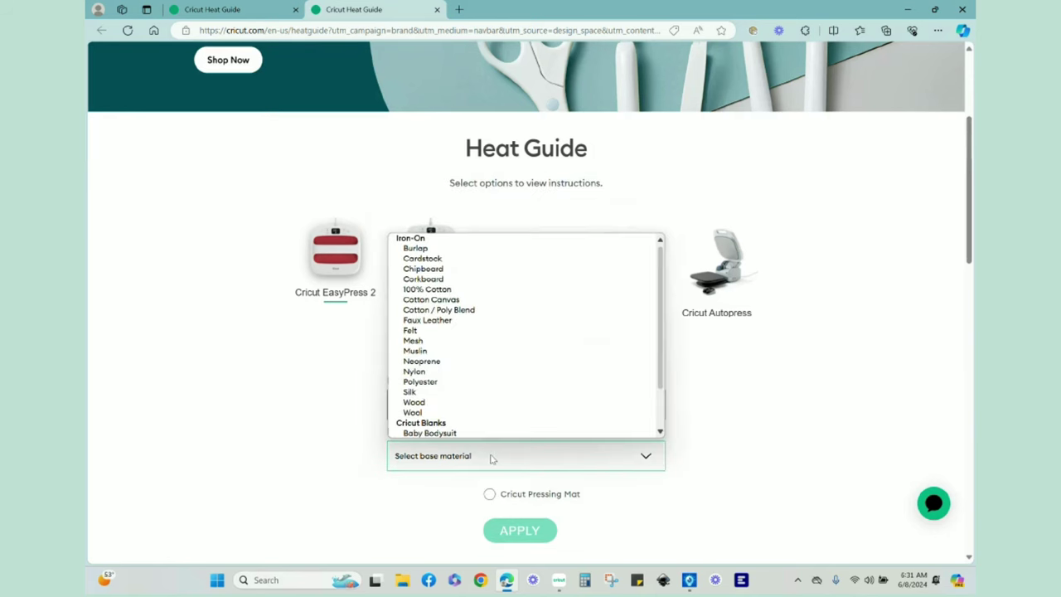
left_click(458, 310)
Apply the lookup to get 315 °F, 30 s, firm pressure, and review the Supplies, Prep, Application and Care steps.
scroll(540, 398, "down", 2)
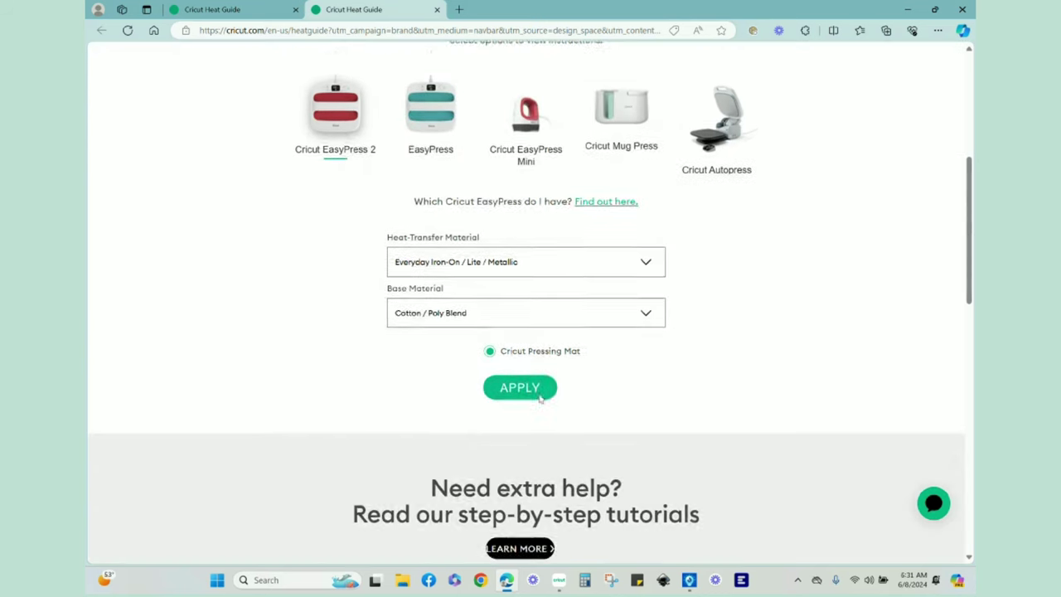
left_click(520, 363)
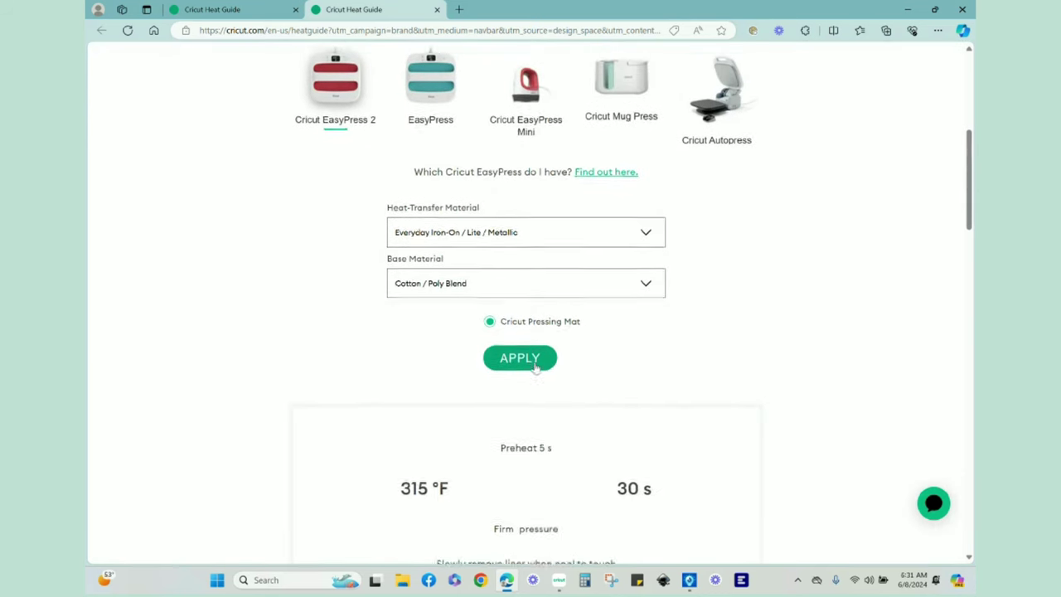
scroll(535, 368, "down", 4)
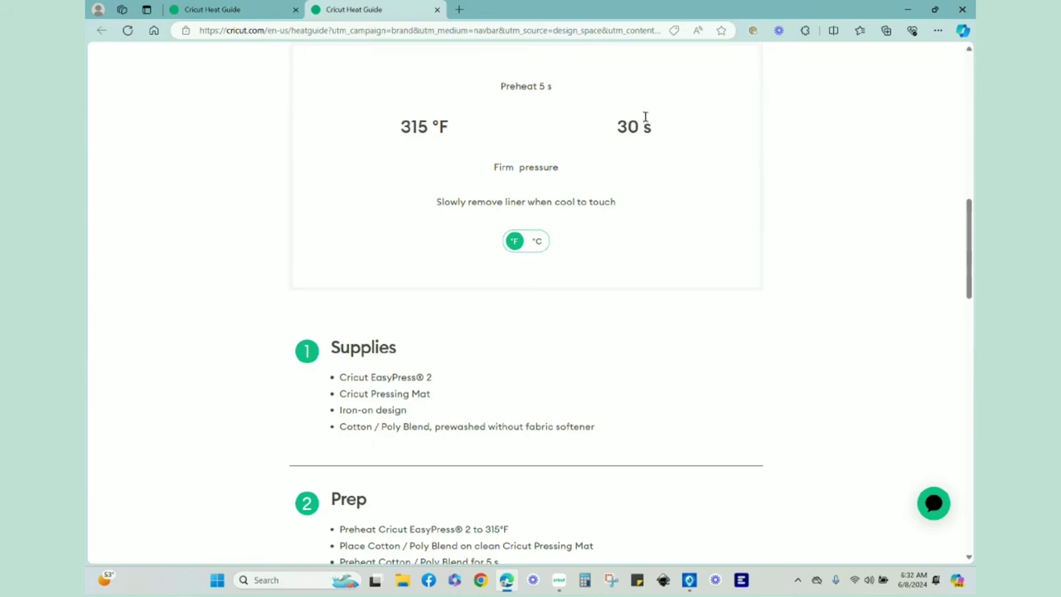
scroll(627, 188, "up", 1)
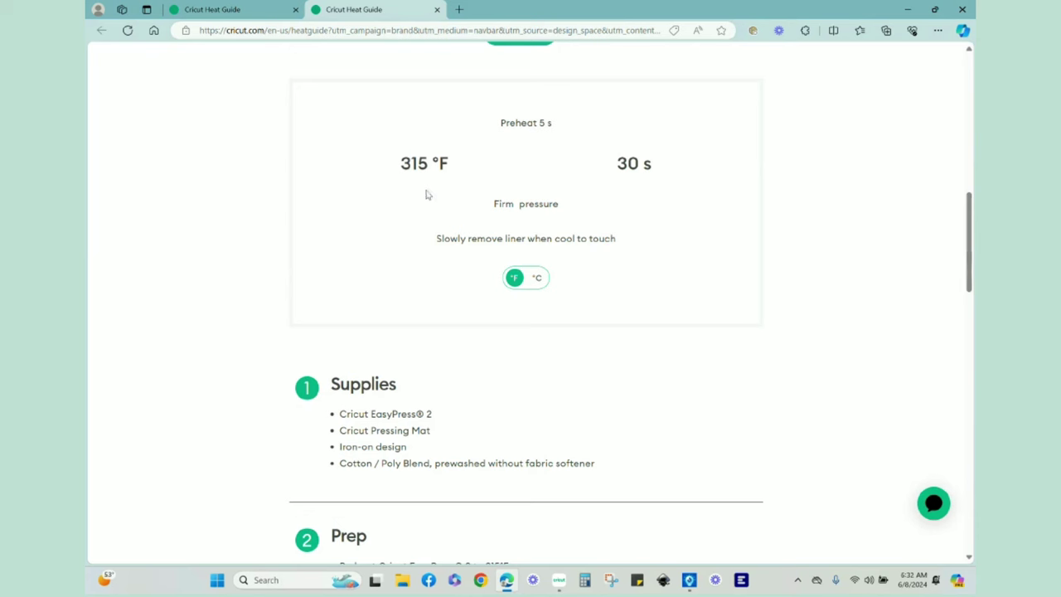
scroll(457, 304, "down", 3)
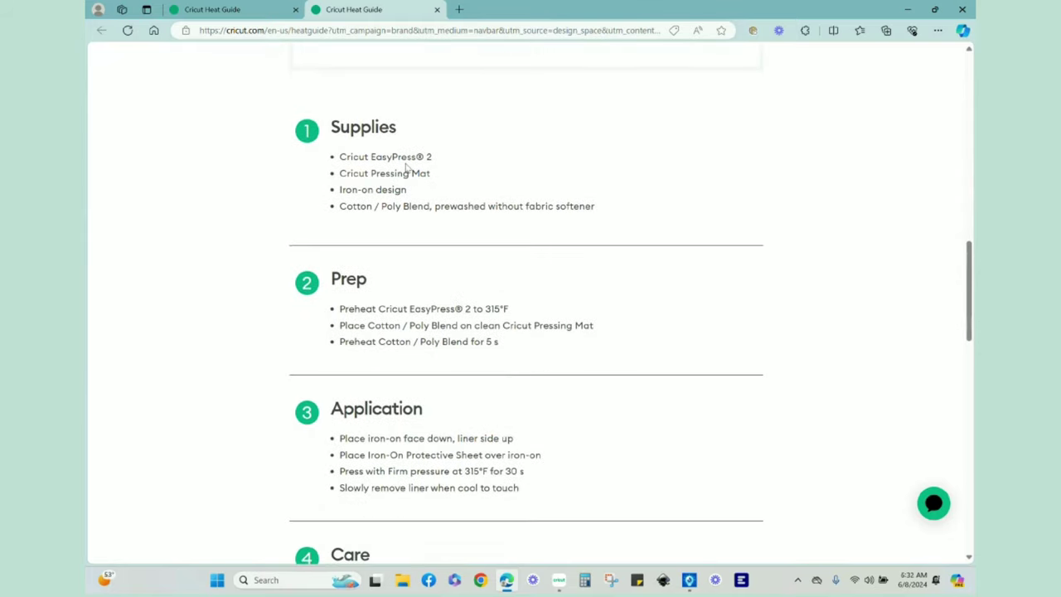
scroll(443, 270, "down", 1)
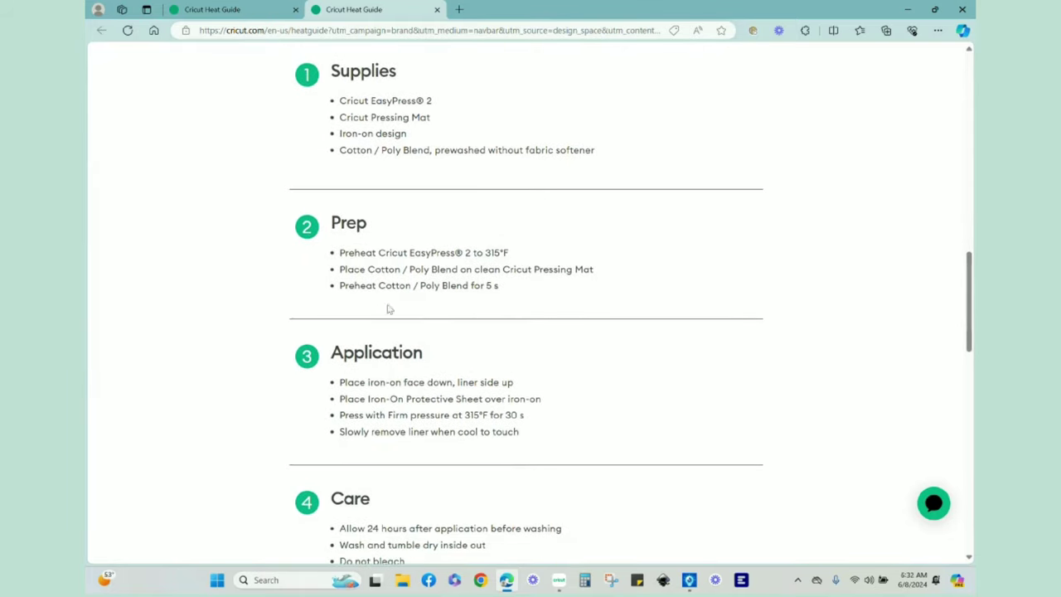
scroll(426, 378, "down", 1)
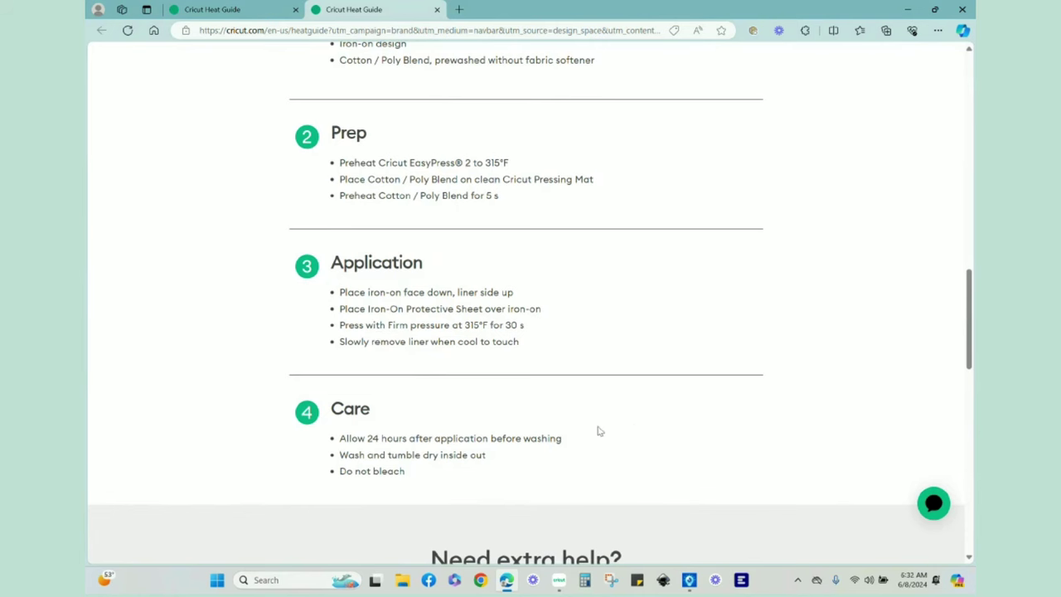
scroll(630, 419, "down", 2)
scroll(630, 418, "up", 6)
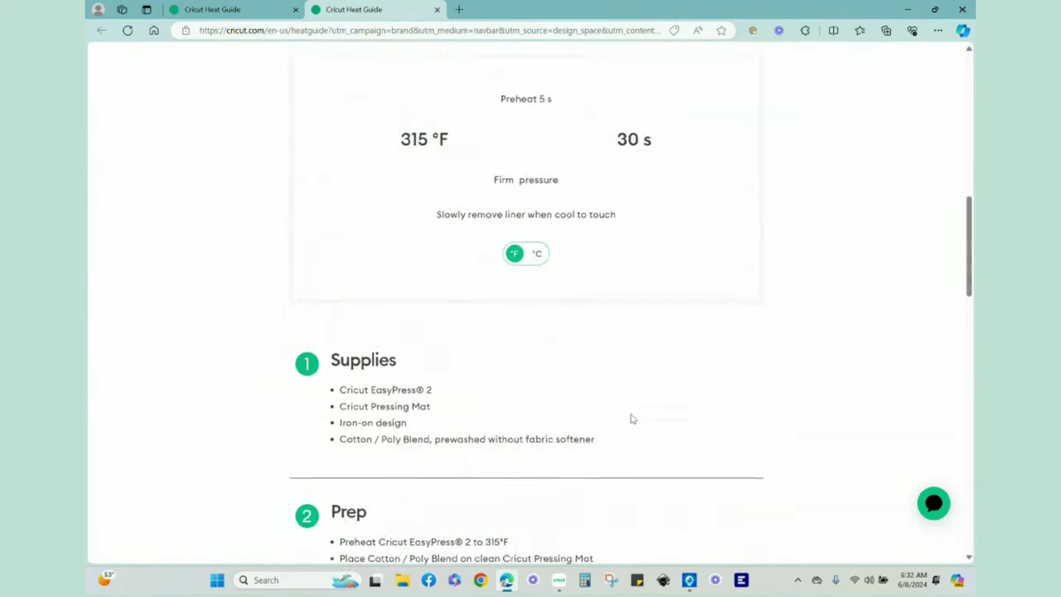
scroll(630, 419, "up", 7)
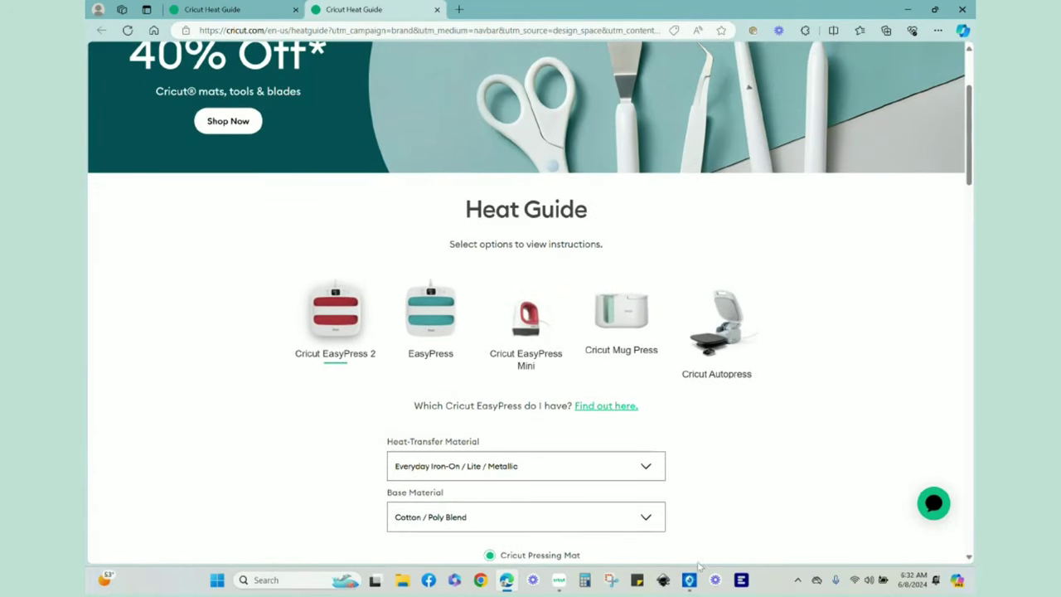
Bring up the IPEVO Visualizer live camera view of the work table.
mouse_move(690, 578)
left_click(694, 527)
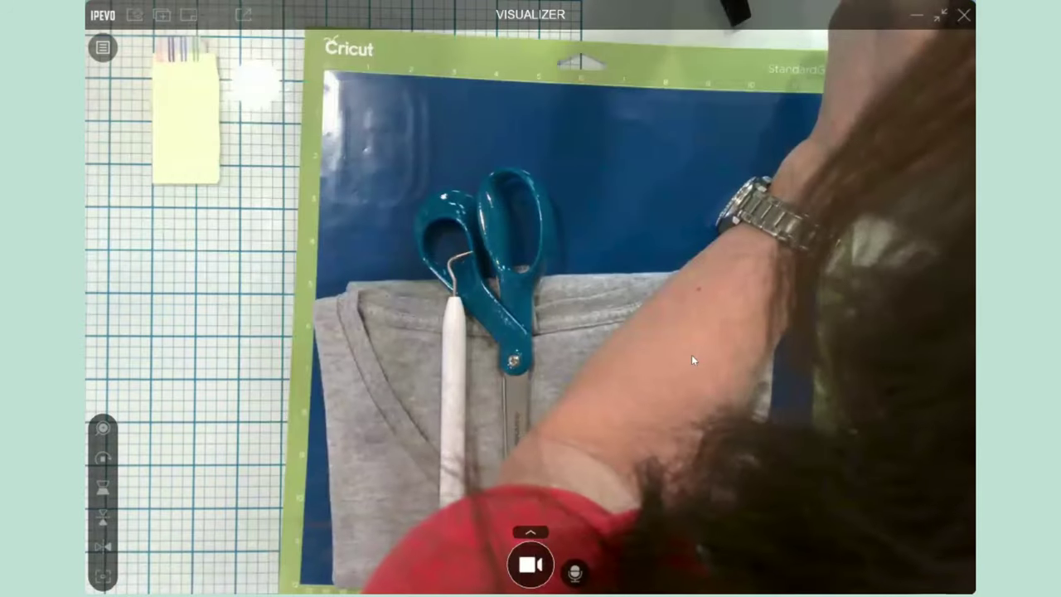